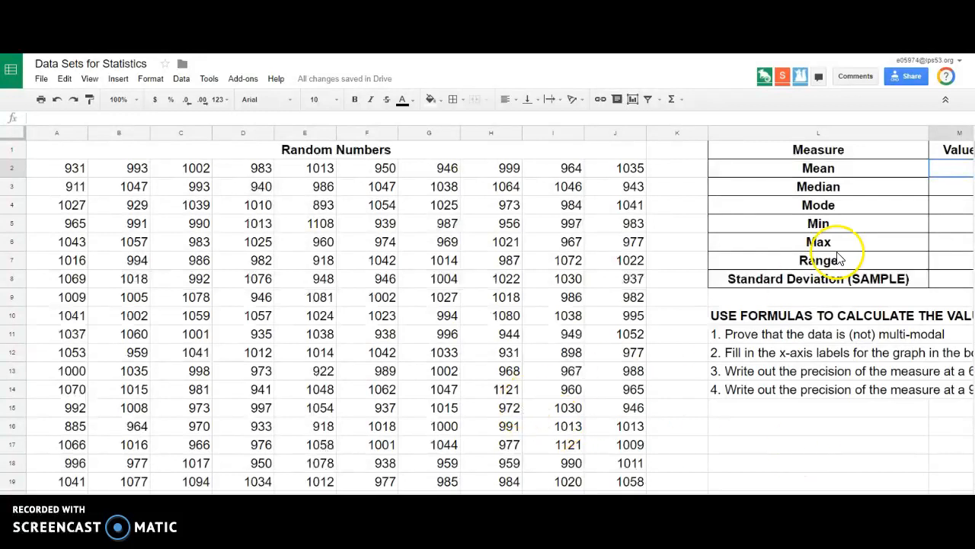
Look over the random numbers data set and the graph area with the blue axis-label cells below it.
click(824, 169)
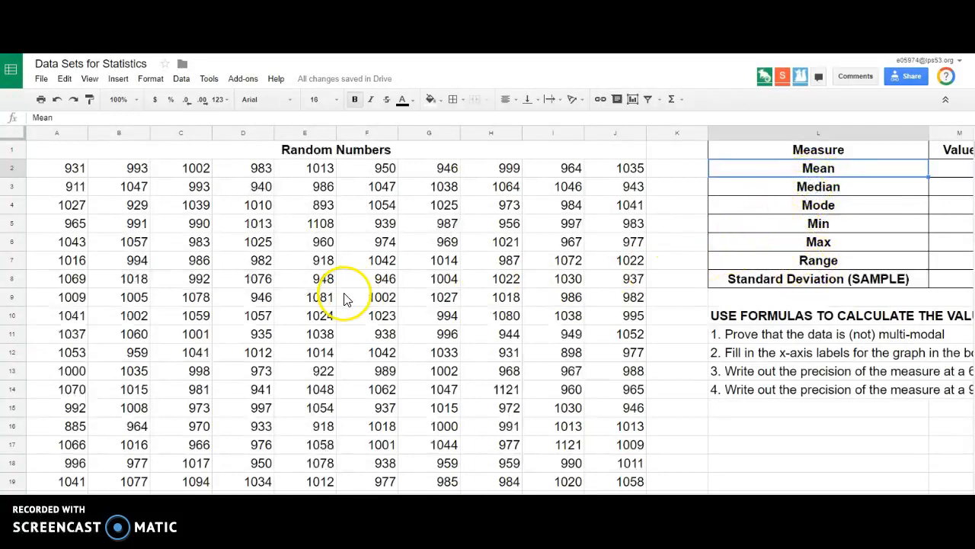
scroll(345, 299, down, 5)
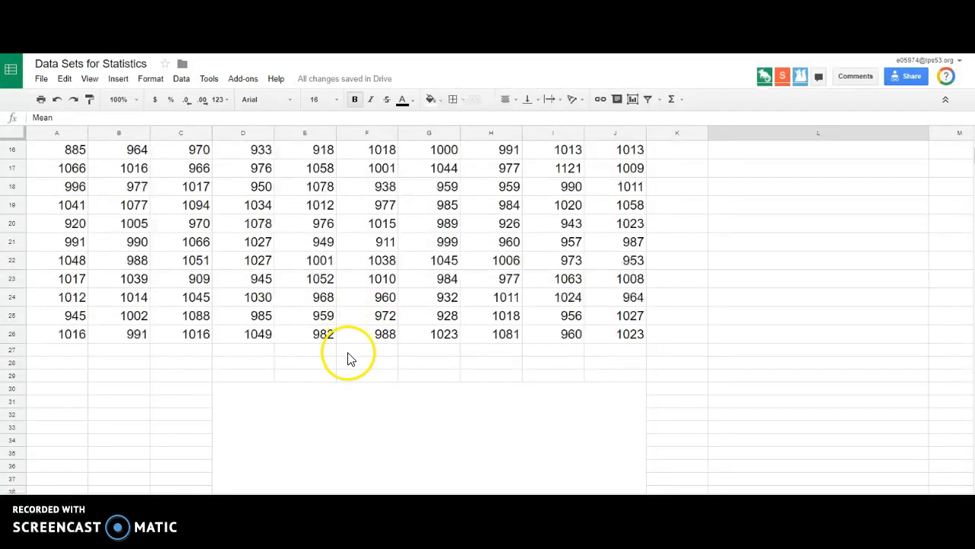
scroll(347, 358, up, 5)
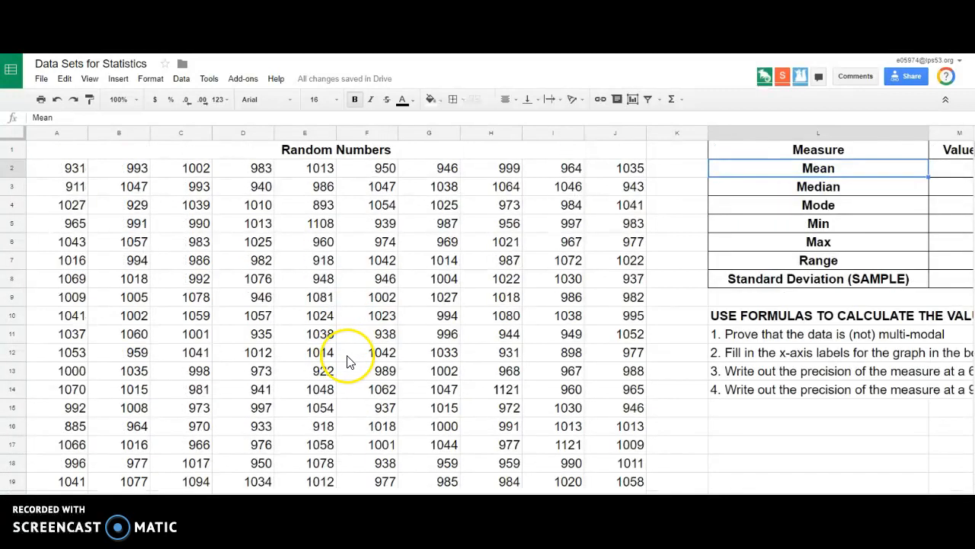
scroll(625, 390, down, 8)
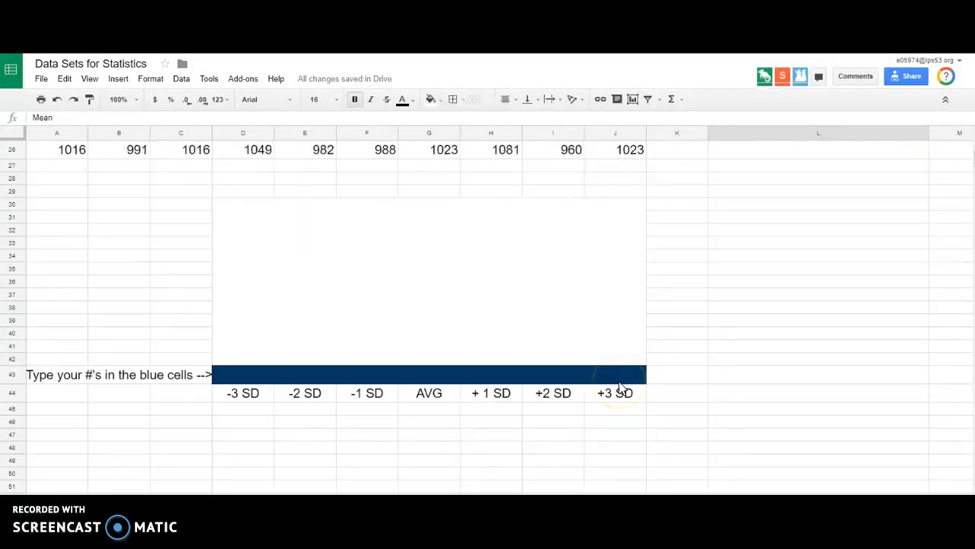
Try to paste the copied content into the merged graph area above the blue cells, and undo the paste.
click(473, 319)
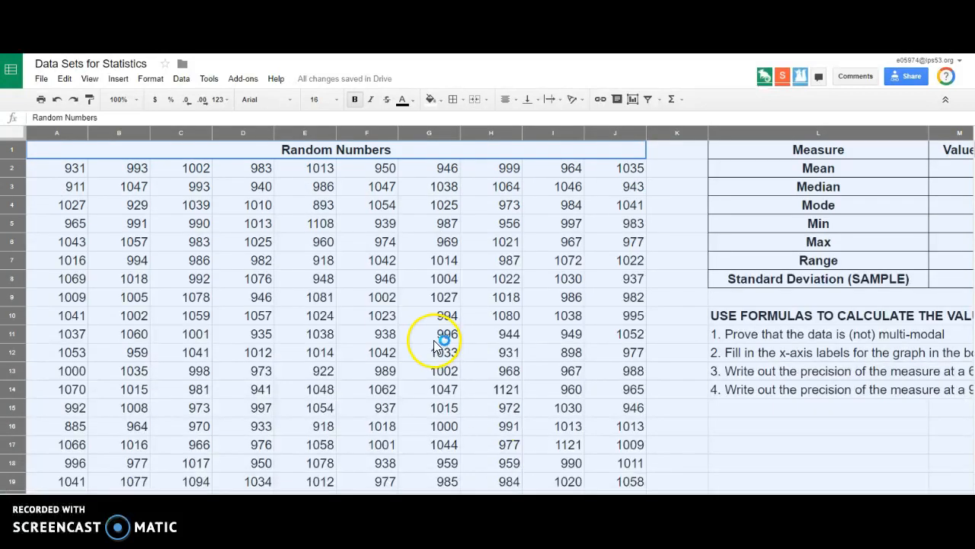
scroll(442, 345, down, 7)
click(351, 313)
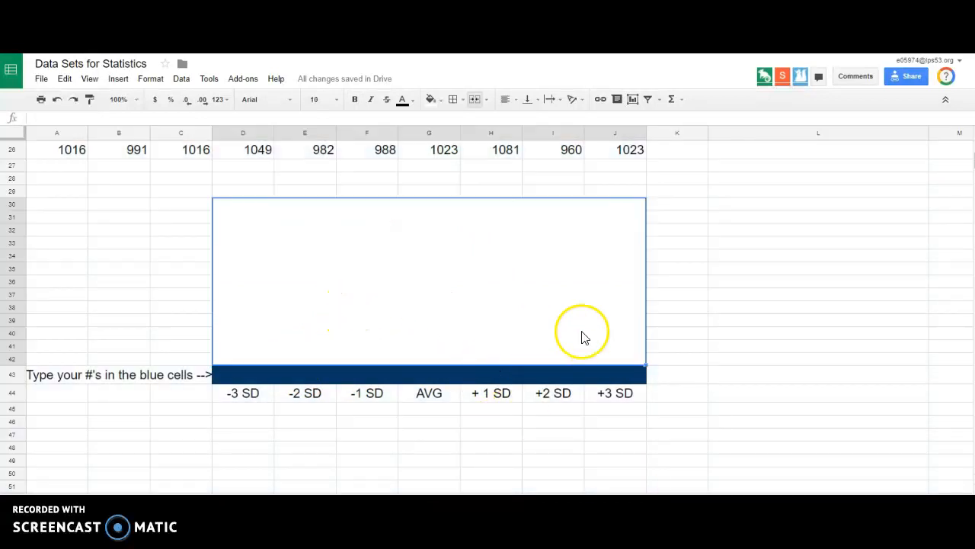
key(ctrl+v)
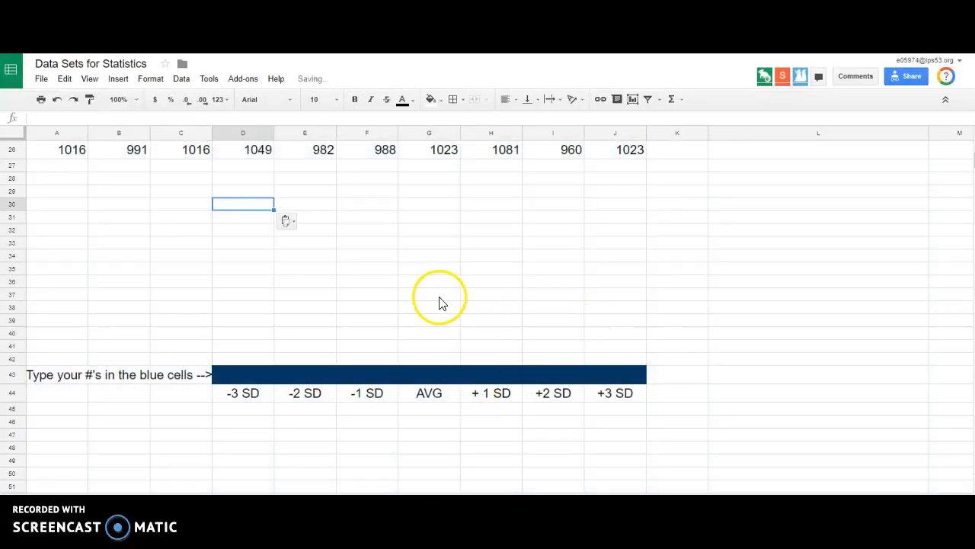
key(ctrl+z)
click(740, 273)
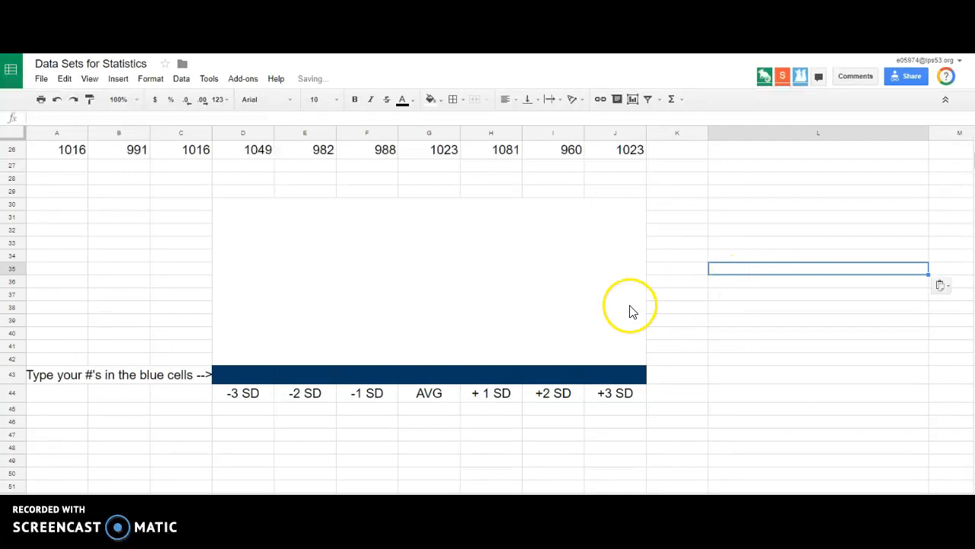
Paste only the copied format onto the merged graph area above the blue cells.
click(512, 299)
right_click(512, 299)
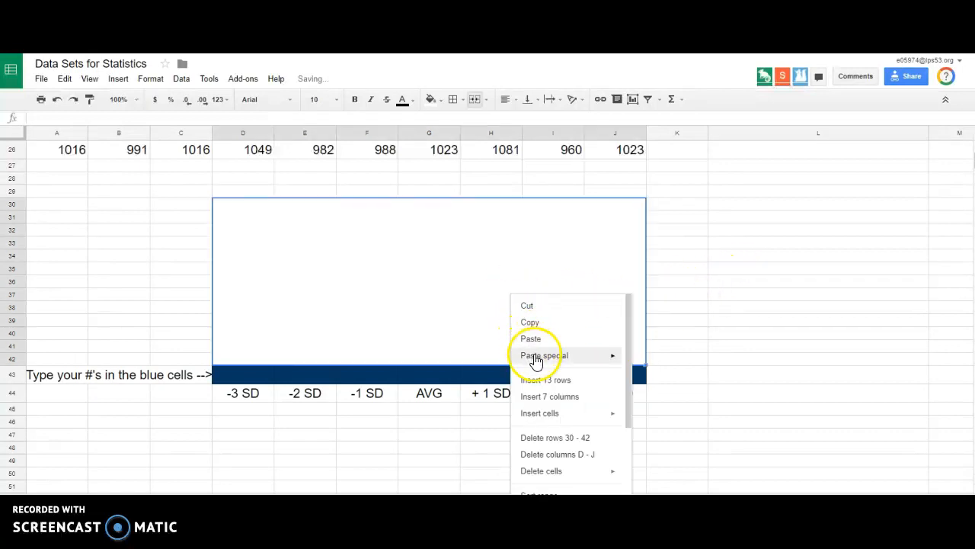
mouse_move(614, 356)
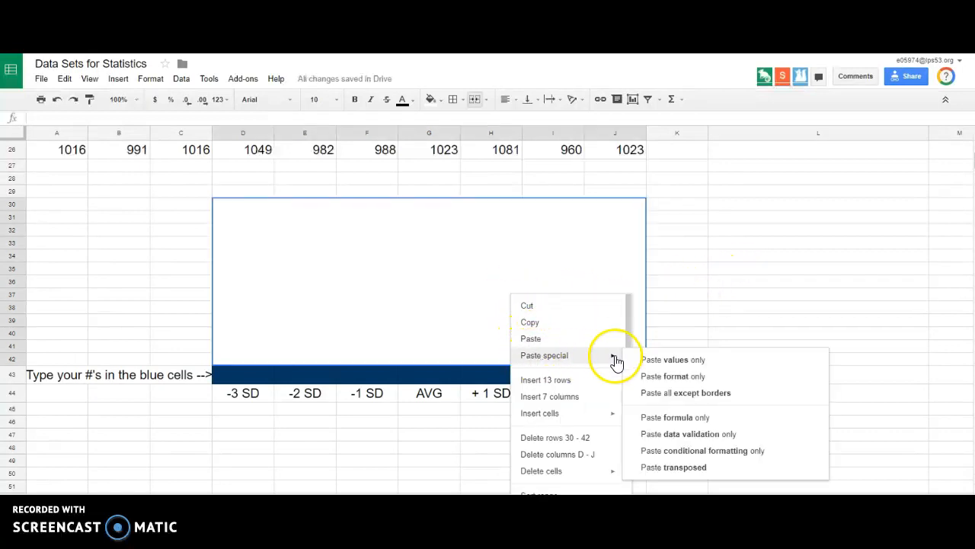
click(667, 381)
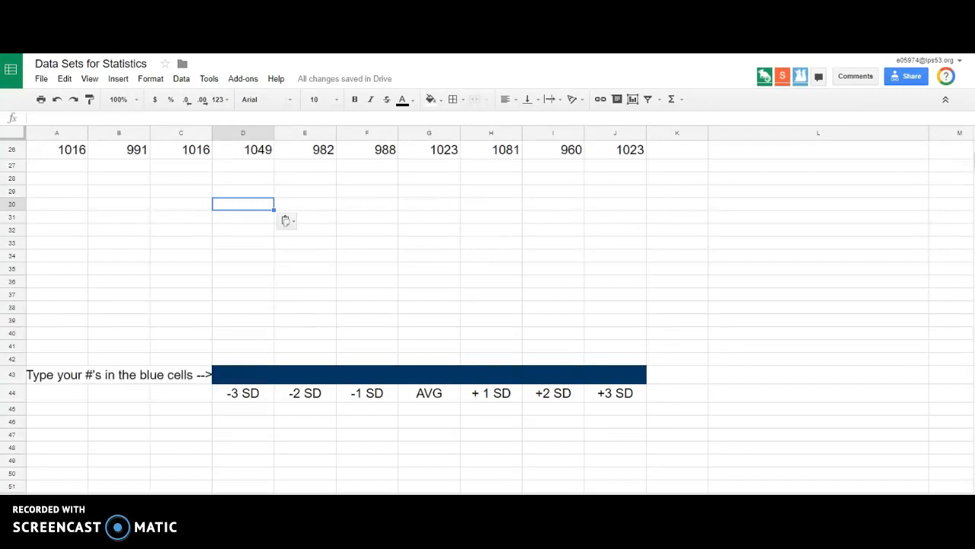
Examine the random numbers table from its first to its last cell to determine the data range.
click(259, 501)
scroll(426, 335, up, 8)
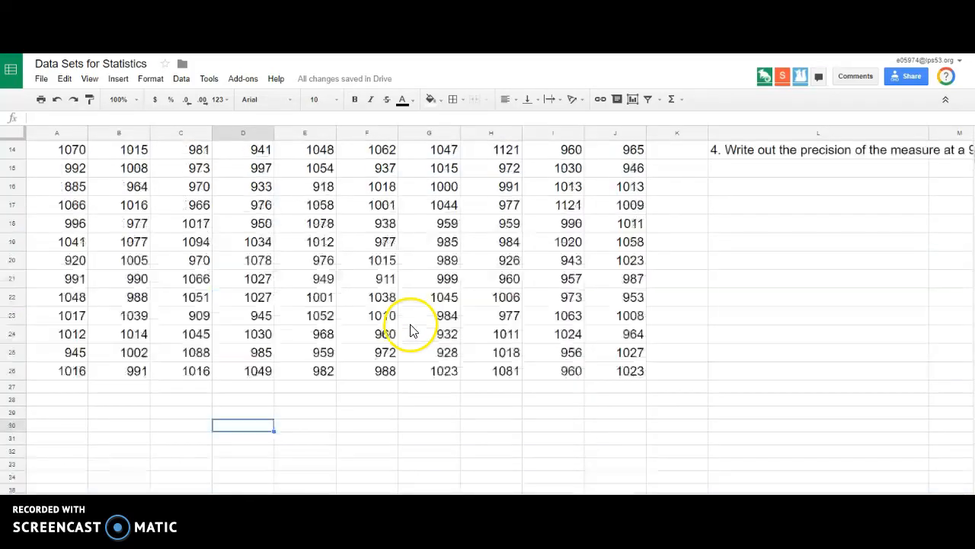
click(888, 169)
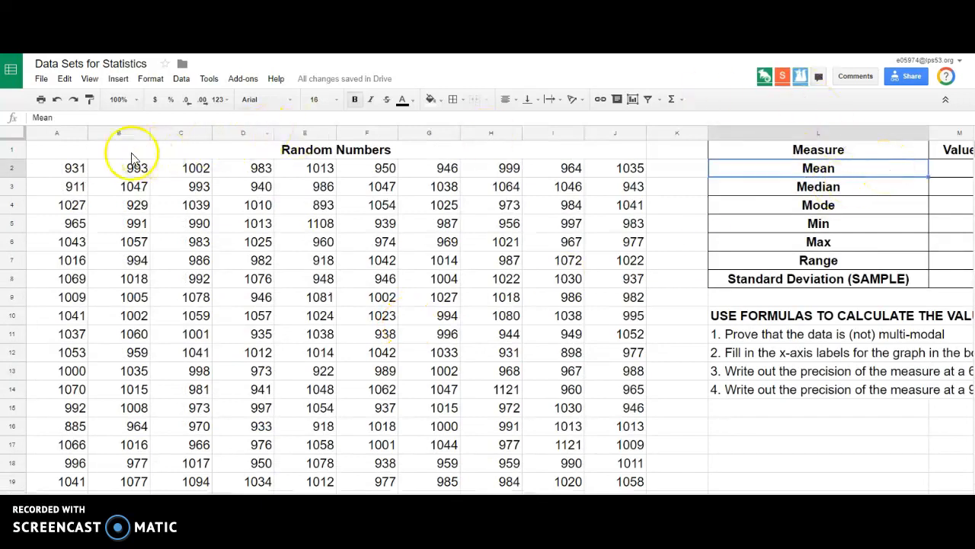
click(55, 134)
drag(55, 134, 620, 135)
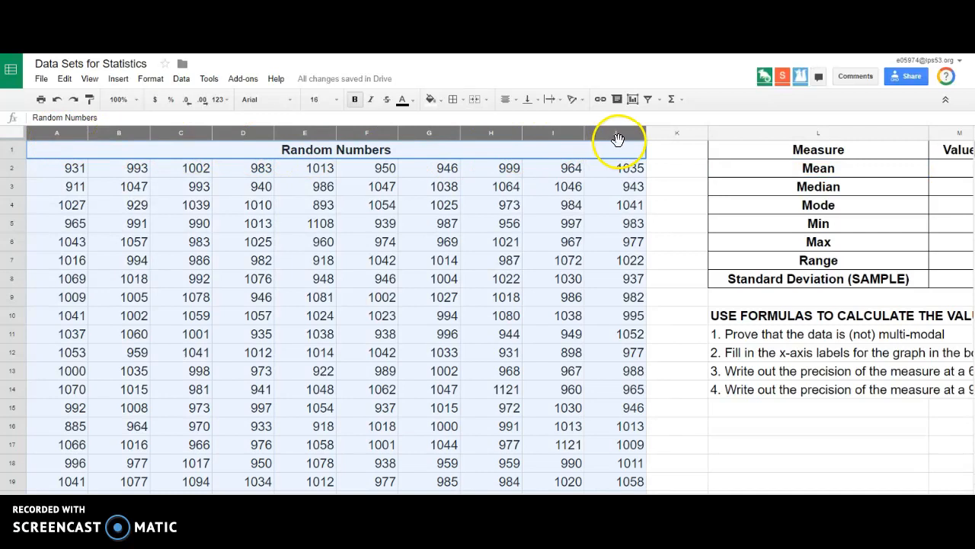
click(71, 169)
scroll(243, 192, down, 1)
scroll(242, 192, down, 4)
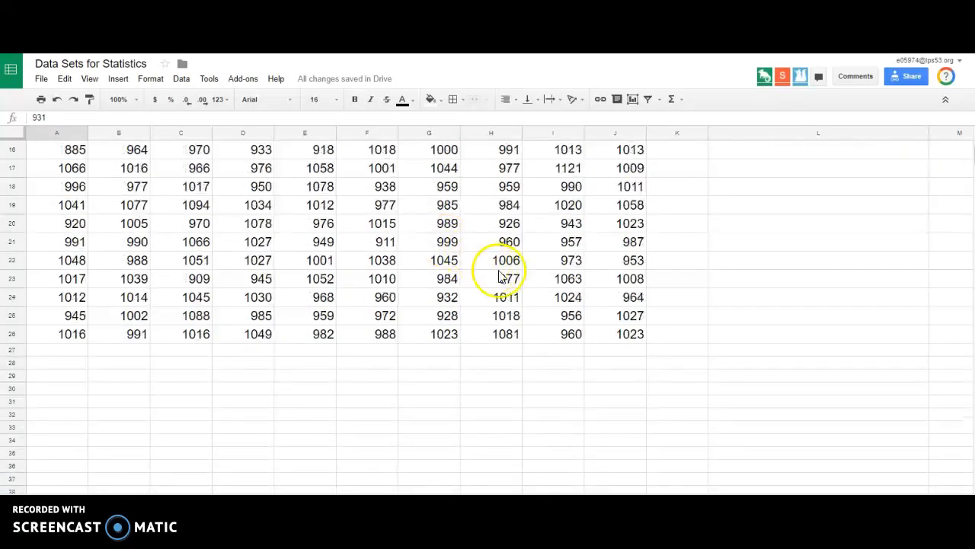
click(623, 335)
scroll(636, 328, up, 5)
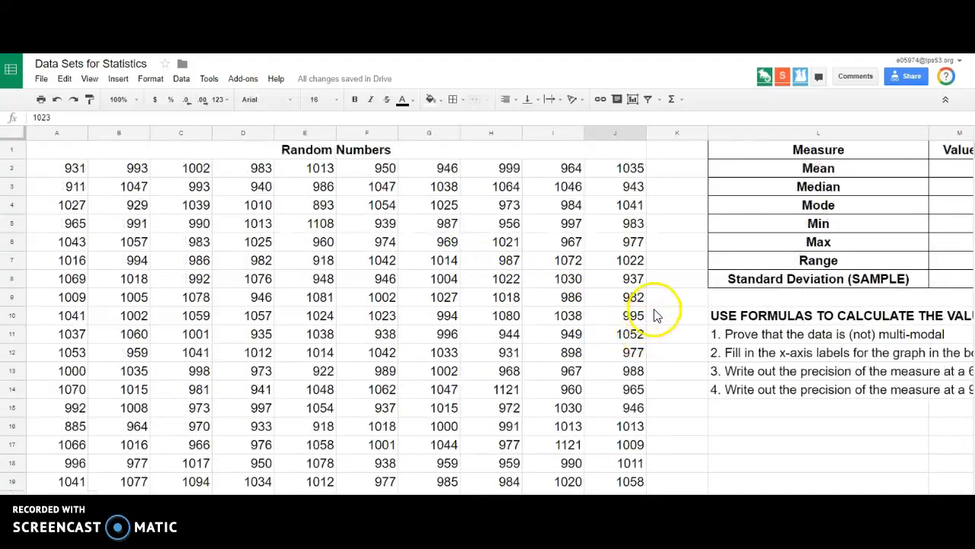
Calculate the Mean in its Value cell M2 with the formula =AVERAGE(A2:J36).
click(863, 169)
key(Right)
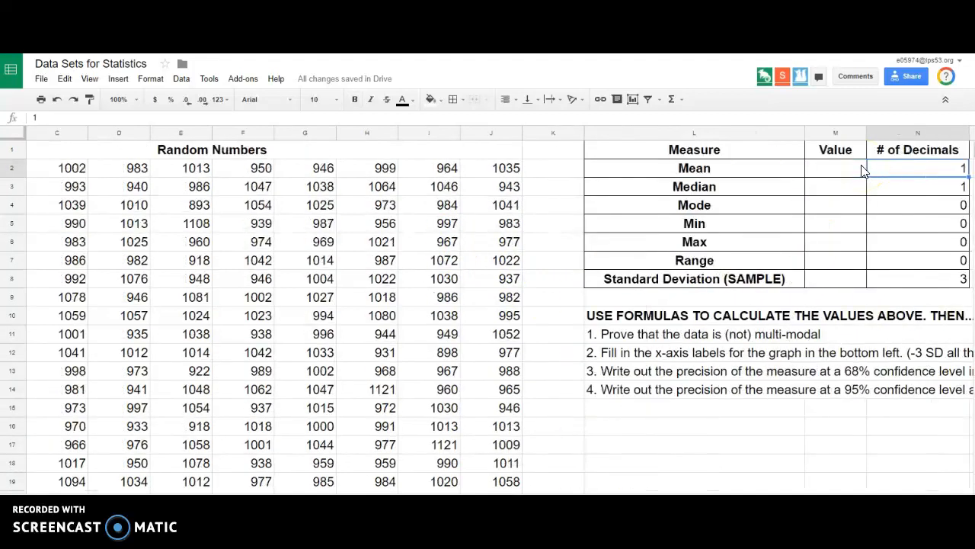
text(=)
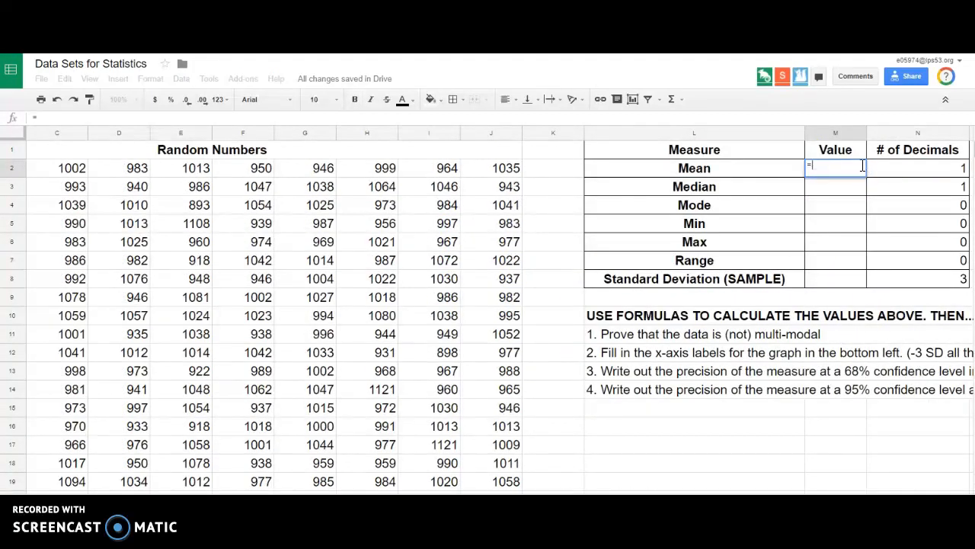
text(AVERAGE()
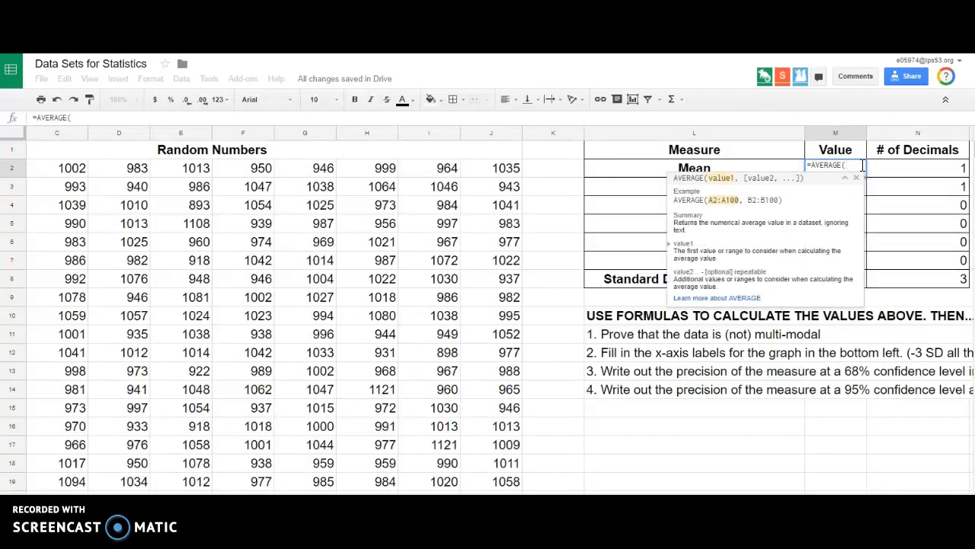
text(A2:J)
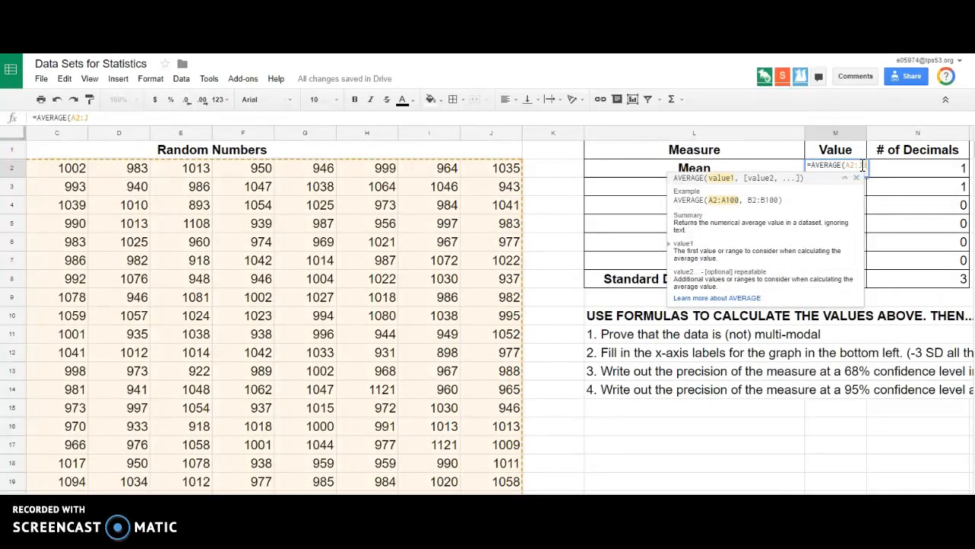
text(36))
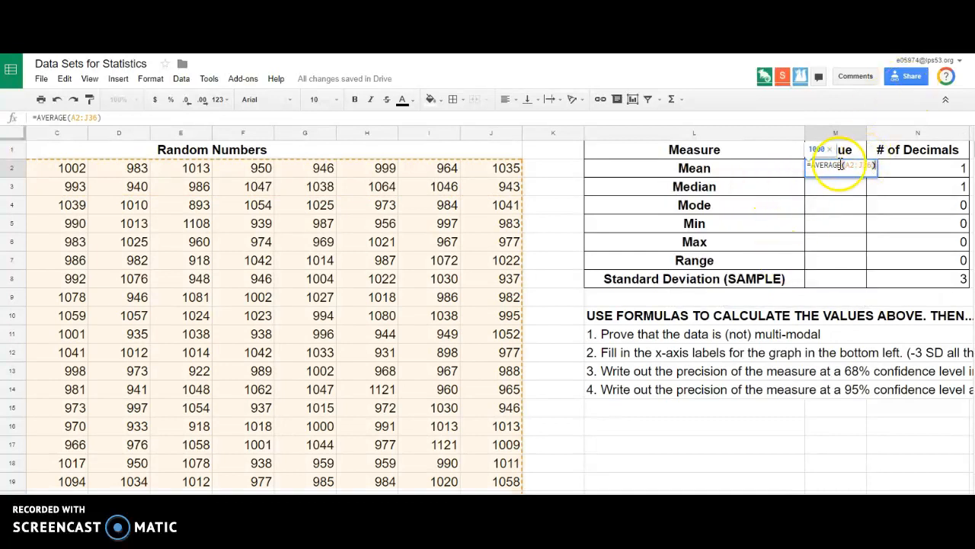
drag(844, 166, 873, 168)
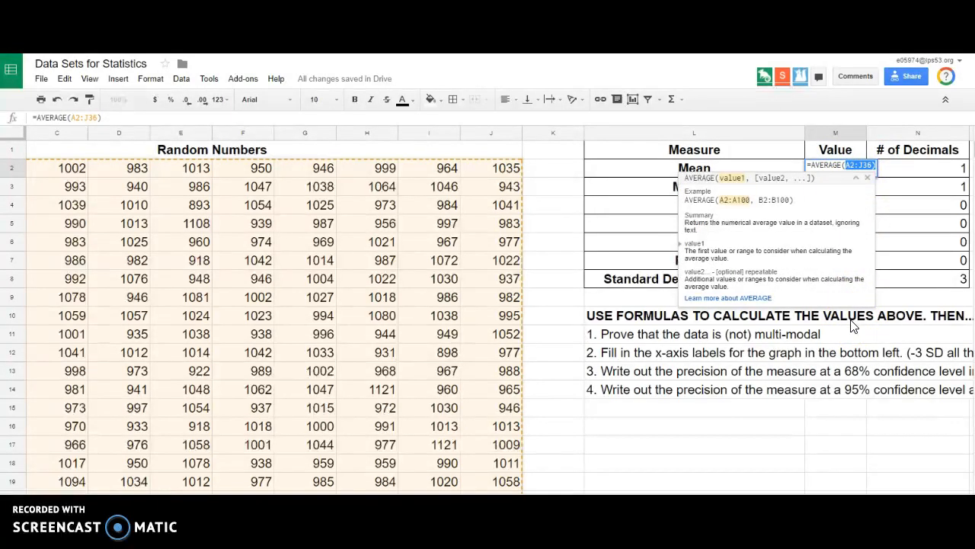
key(Return)
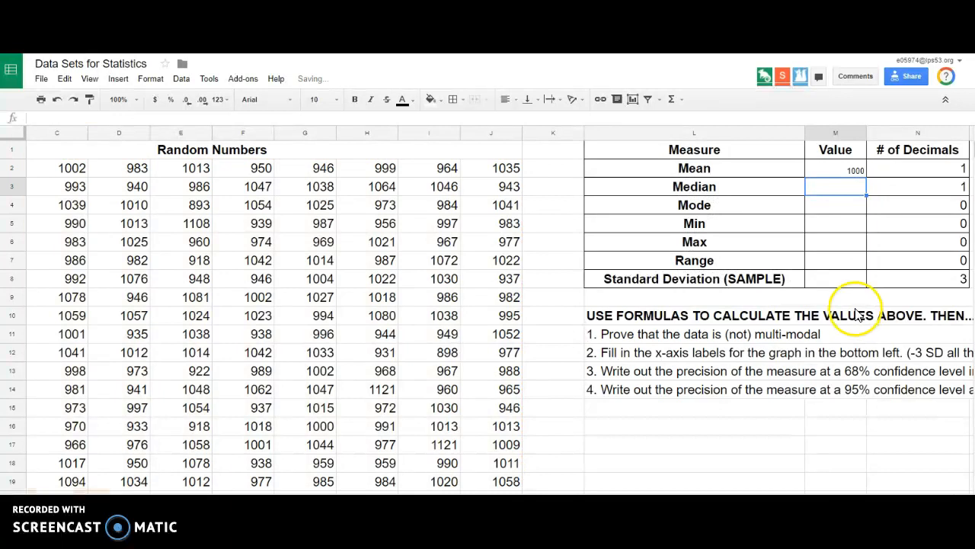
Calculate the Median in its Value cell M3 with the formula =MEDIAN(A2:J36).
text(=MED)
key(Tab)
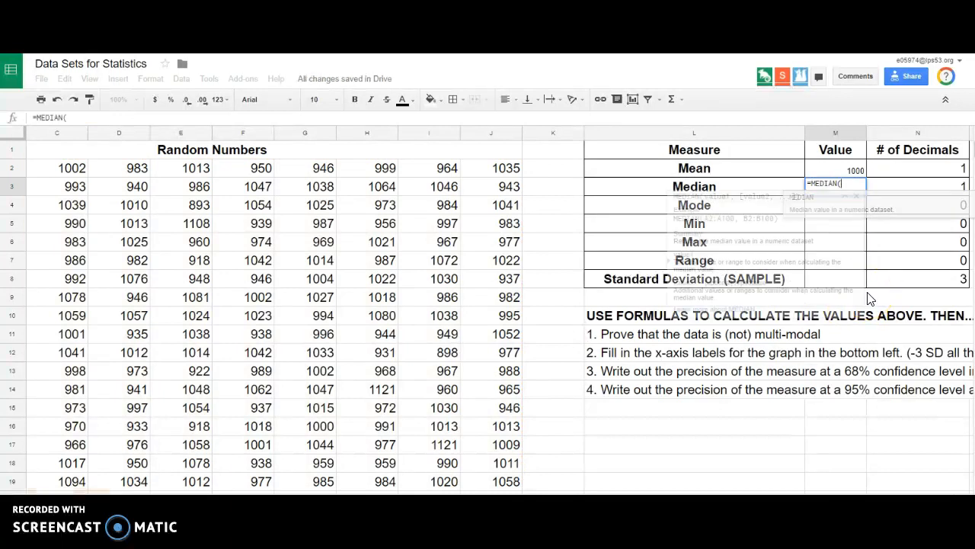
text(A2:J36))
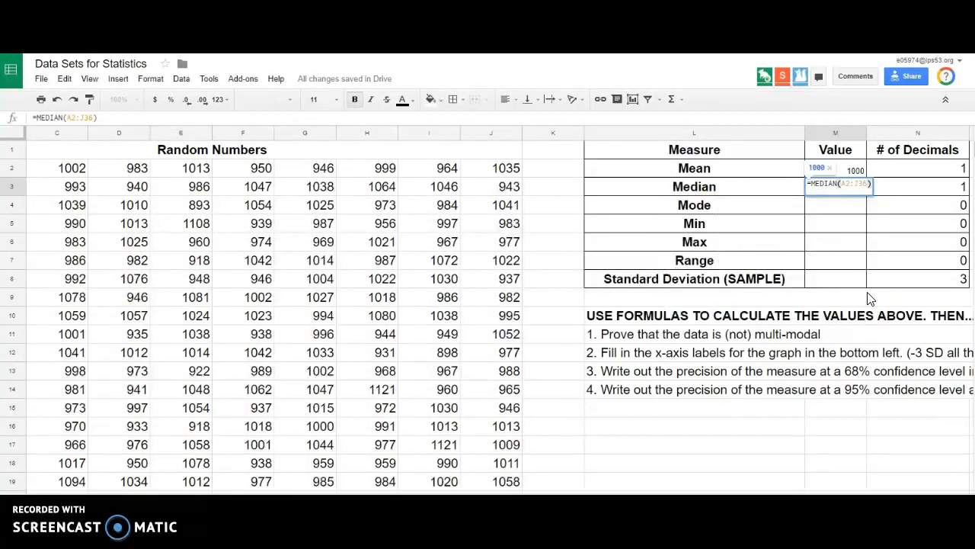
key(Return)
Calculate the Mode in its Value cell M4 with the formula =MODE(A2:J36).
text(=MODE)
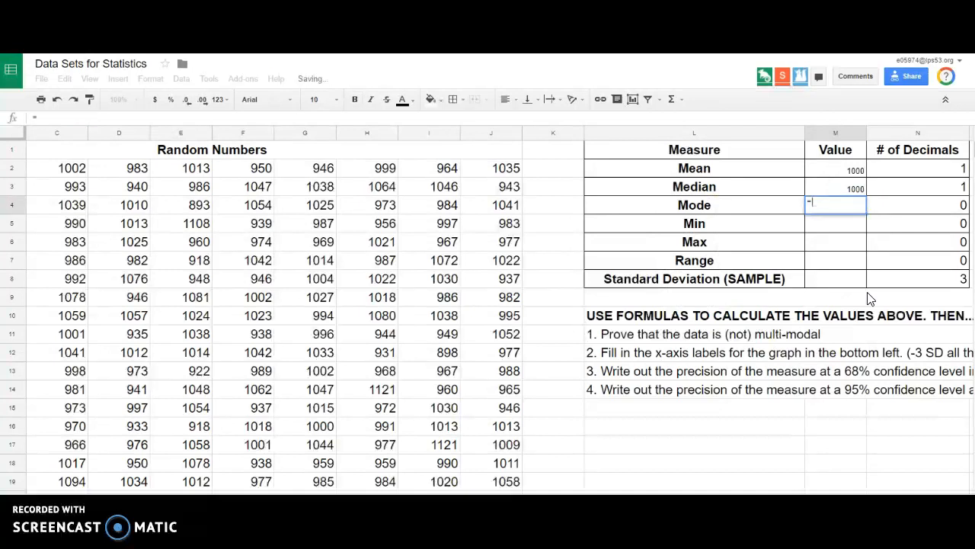
key(Tab)
text(A2:J36))
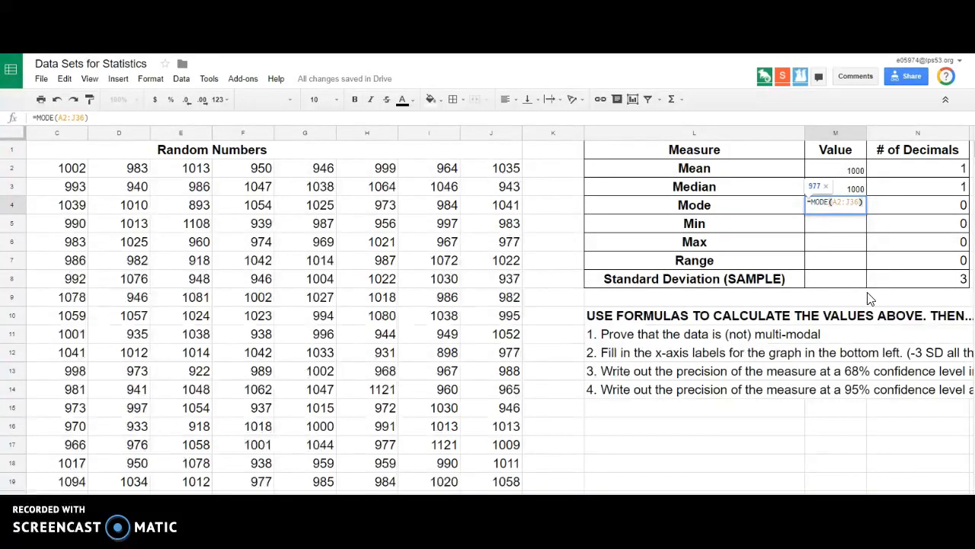
key(Return)
key(Up)
key(Return)
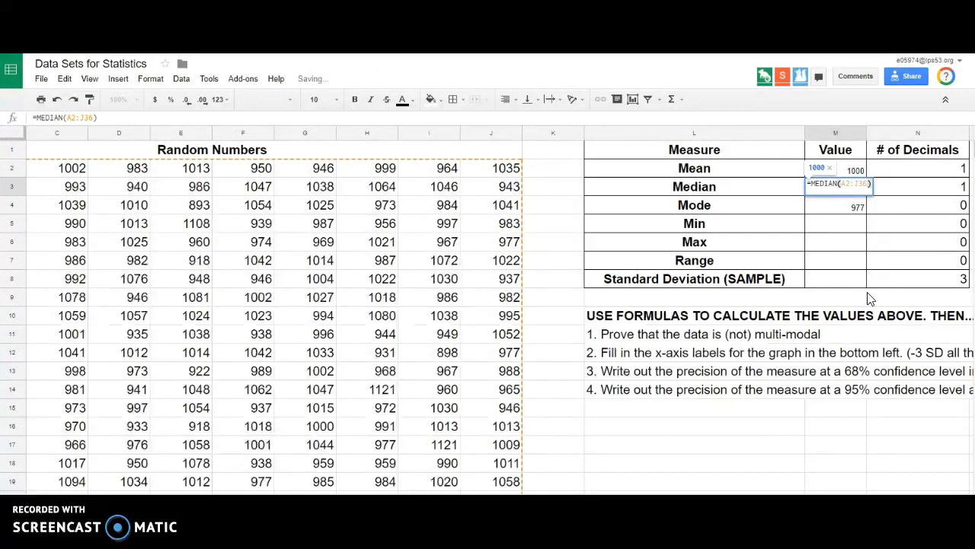
key(Escape)
key(Down)
key(Down)
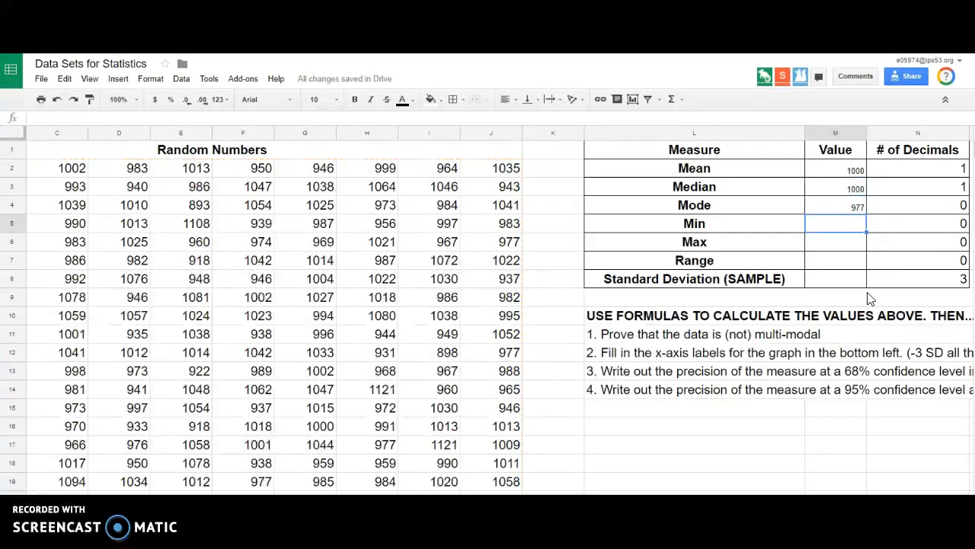
Calculate the Min with =MIN(A2:J36) in M5 and the Max with =MAX(A2:J36) in M6.
text(=MIN(A2:J36))
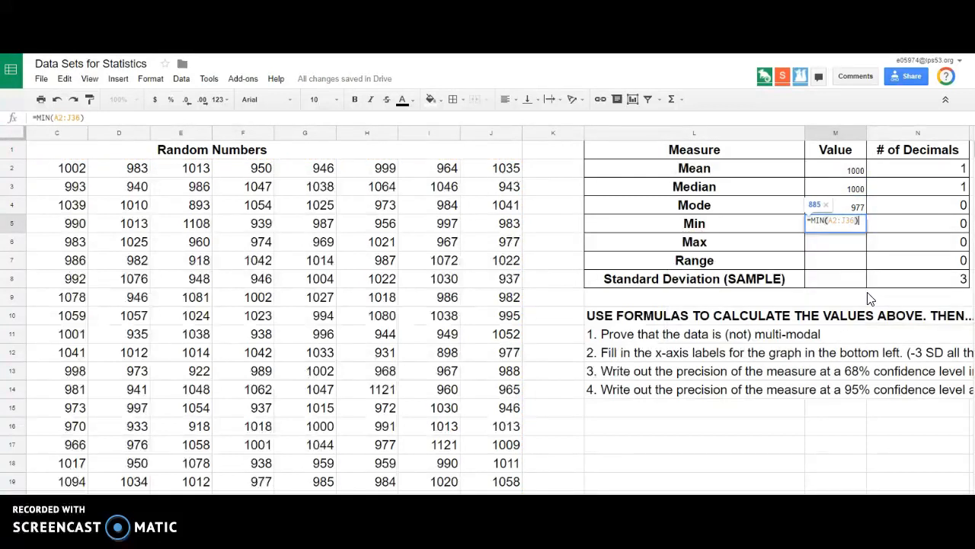
key(Return)
text(=MAX(A2:J36))
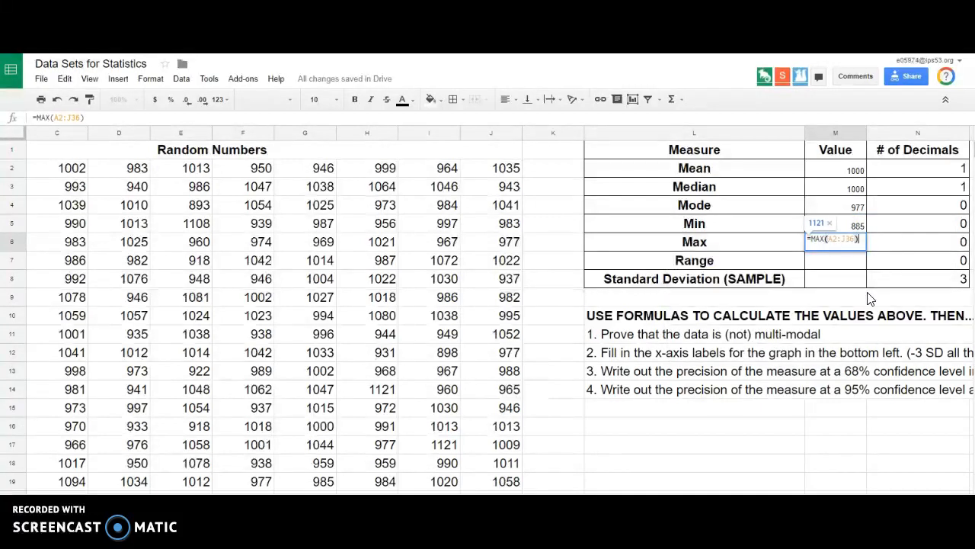
key(Return)
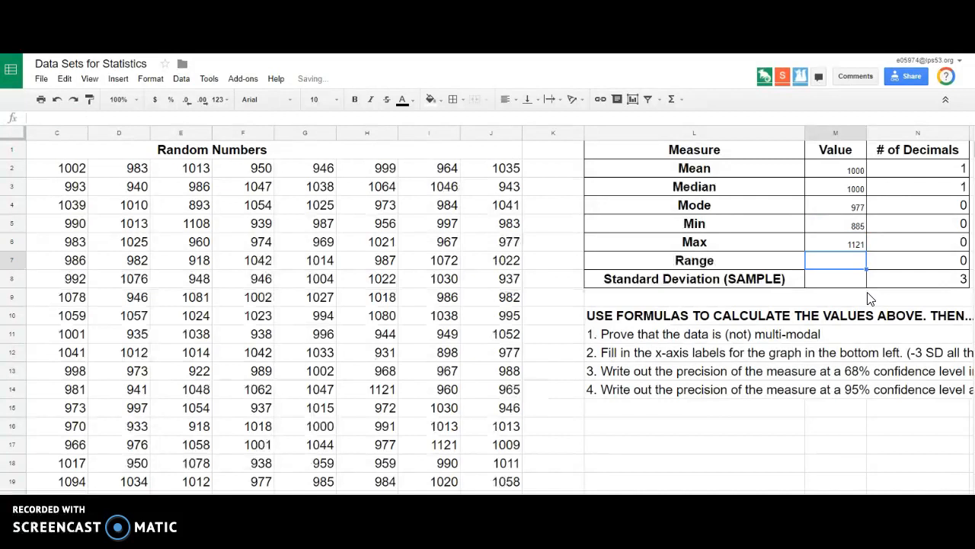
Calculate the Range in its Value cell M7 by subtracting the Min (M5) from the Max (M6).
text(=)
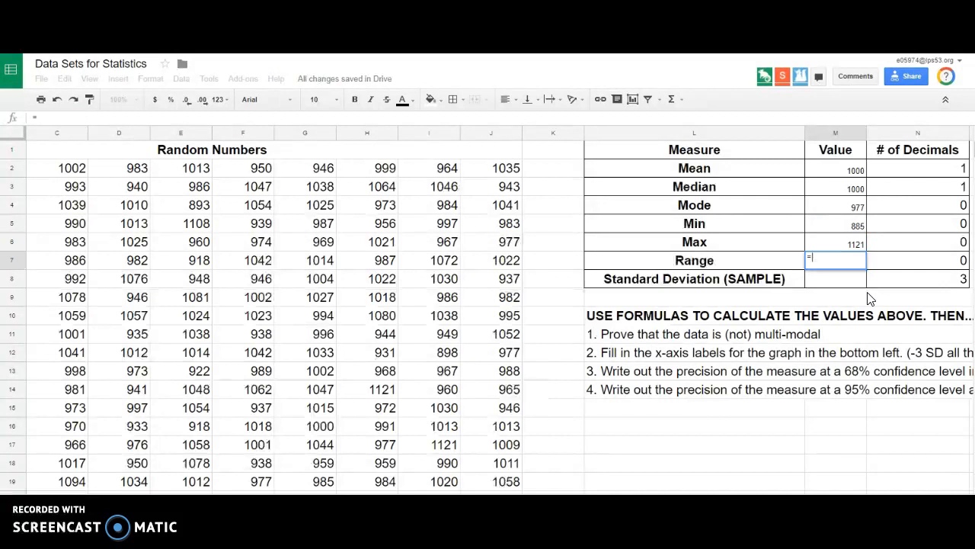
click(845, 250)
text(-)
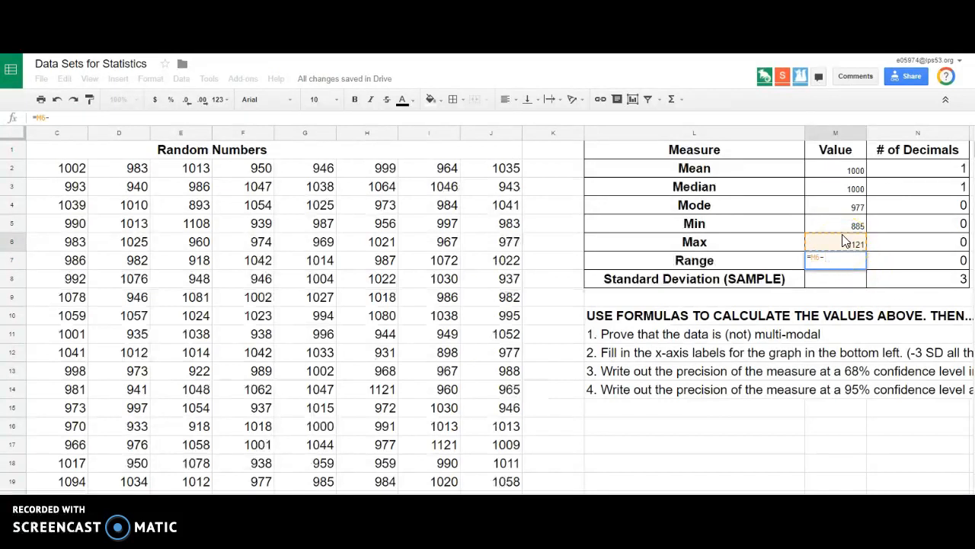
click(851, 227)
key(Return)
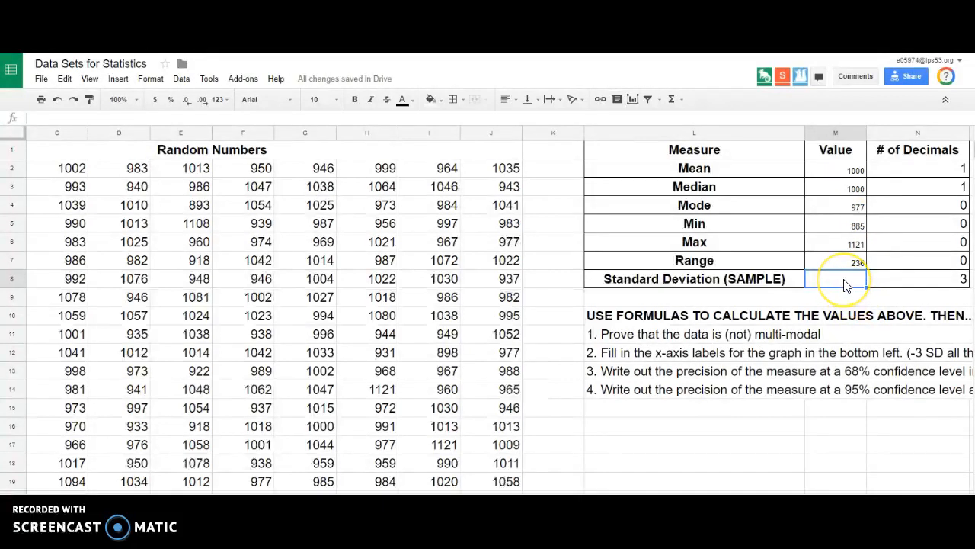
Calculate the sample standard deviation in its Value cell M8 with the formula =STDEV(A2:J36).
text(=STDEV)
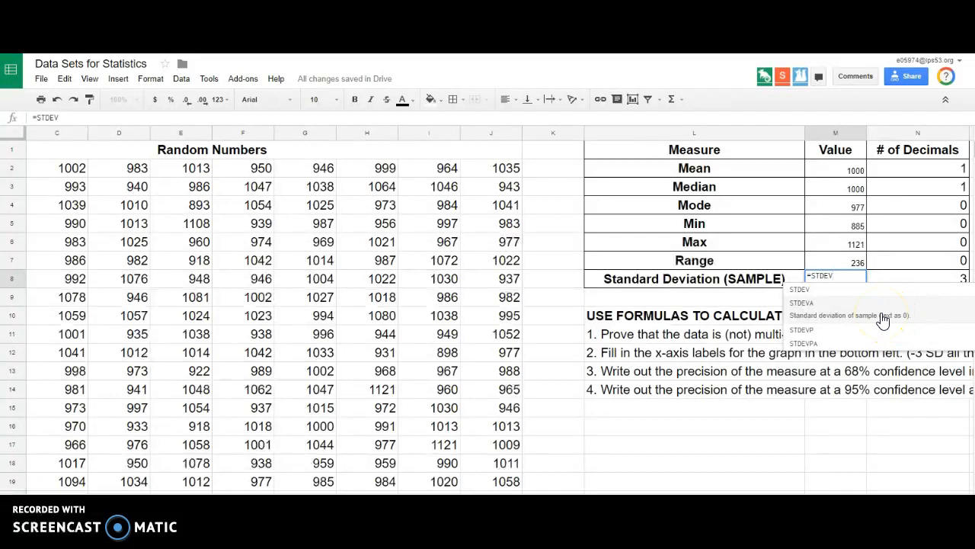
click(808, 300)
text(A2:J36))
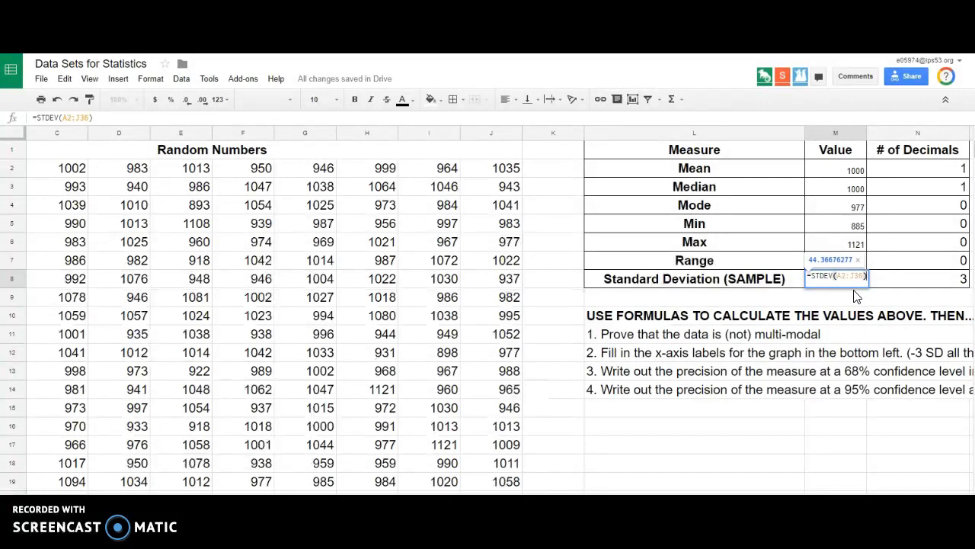
key(Return)
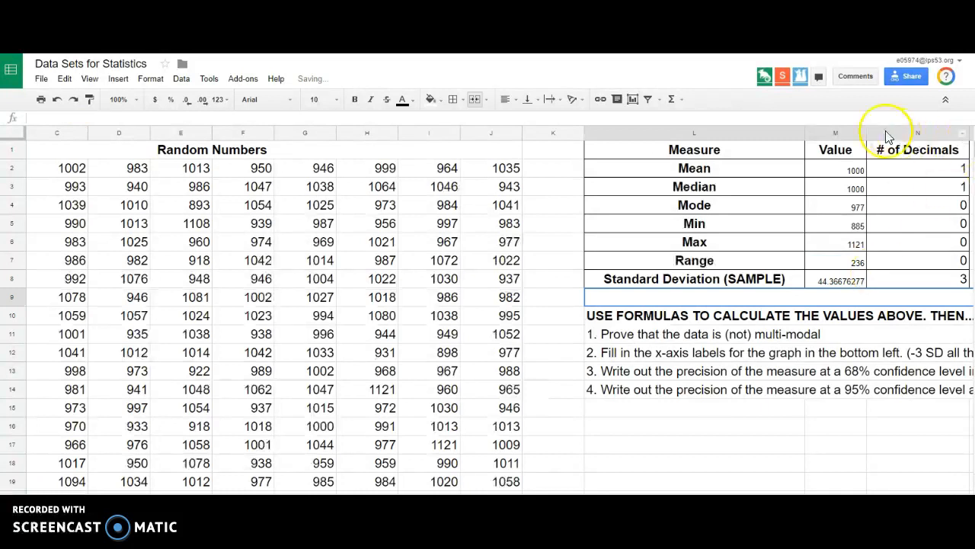
Show the Mean in M2 with one decimal place and the Standard Deviation in M8 with three decimal places.
click(836, 169)
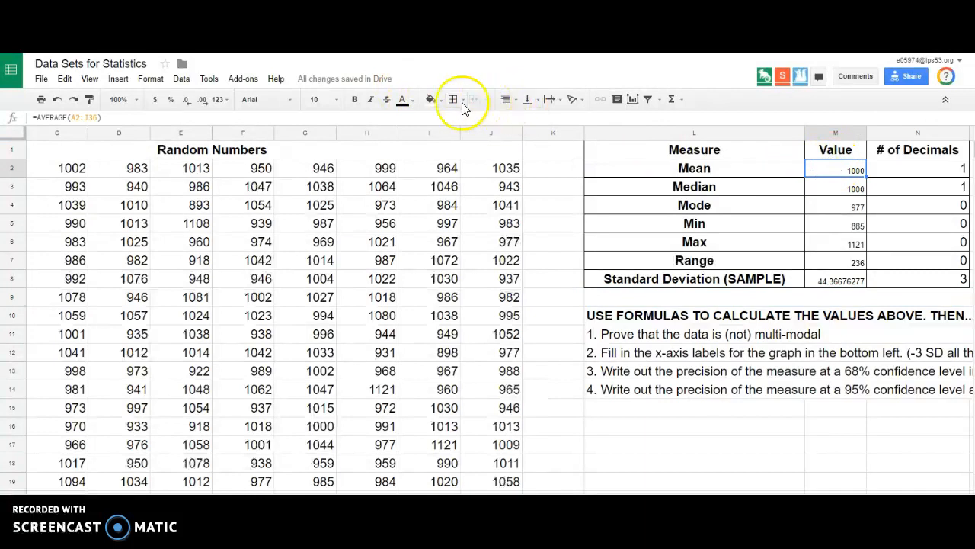
click(203, 101)
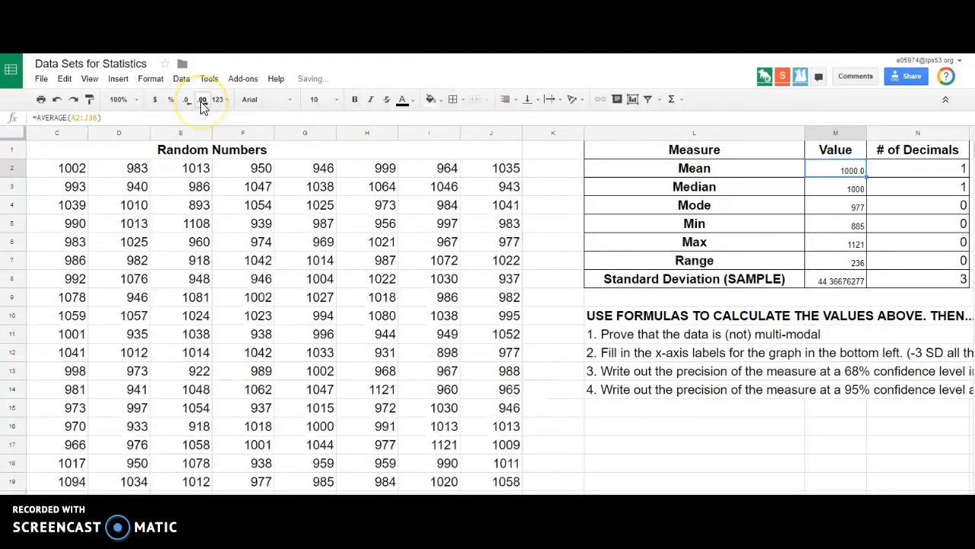
click(838, 281)
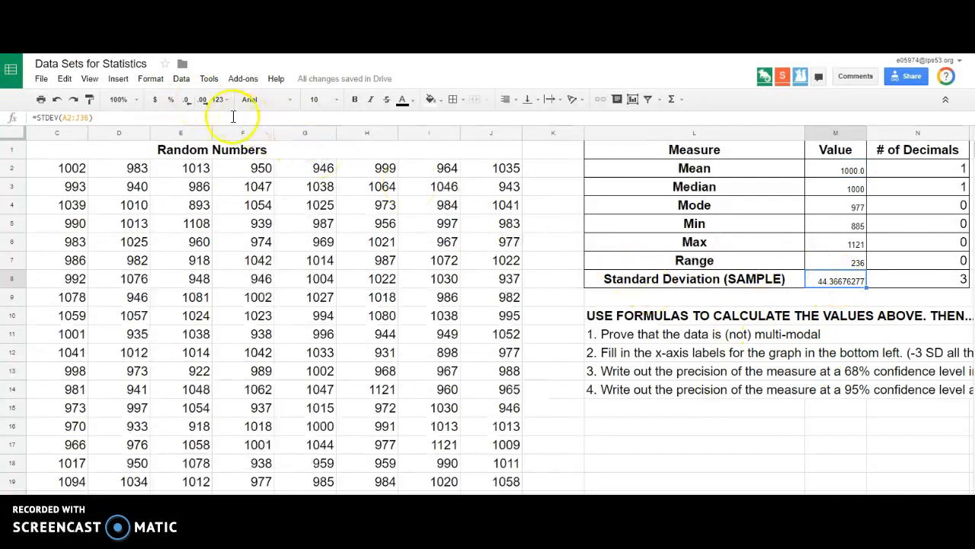
click(186, 103)
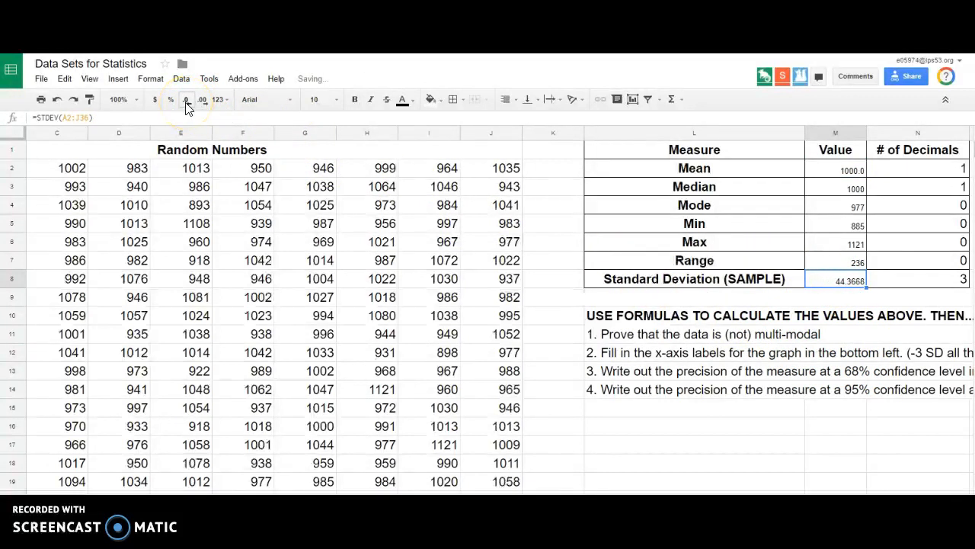
click(185, 104)
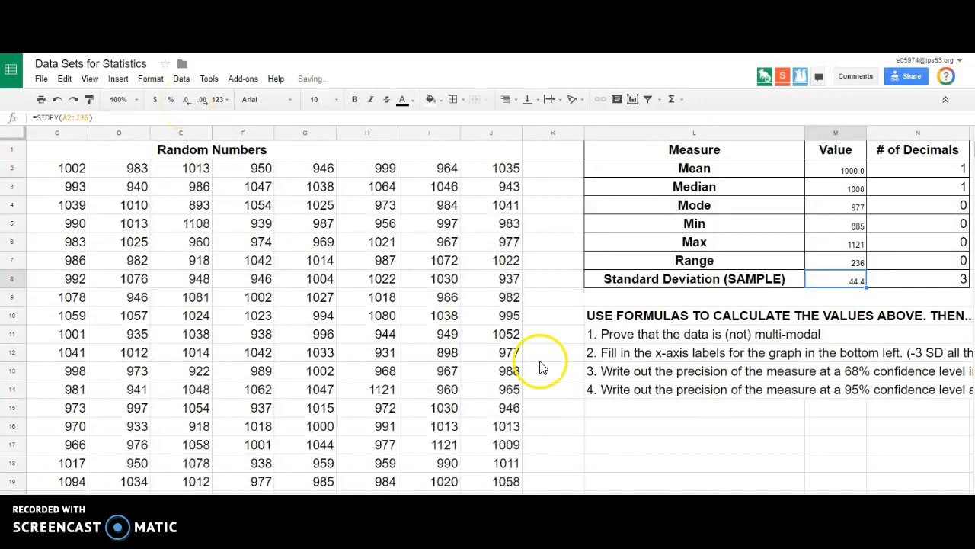
click(722, 409)
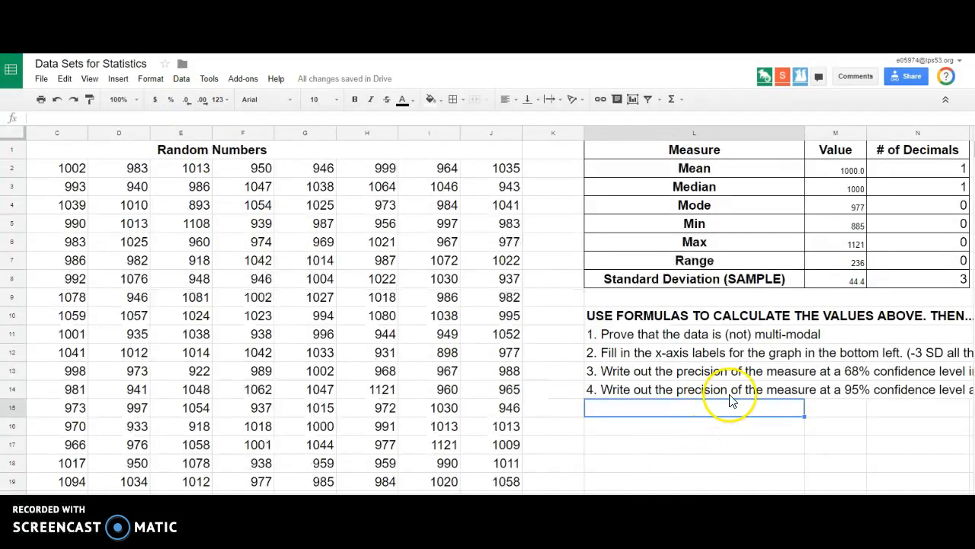
click(834, 280)
click(962, 280)
click(846, 279)
click(202, 104)
click(202, 104)
click(709, 440)
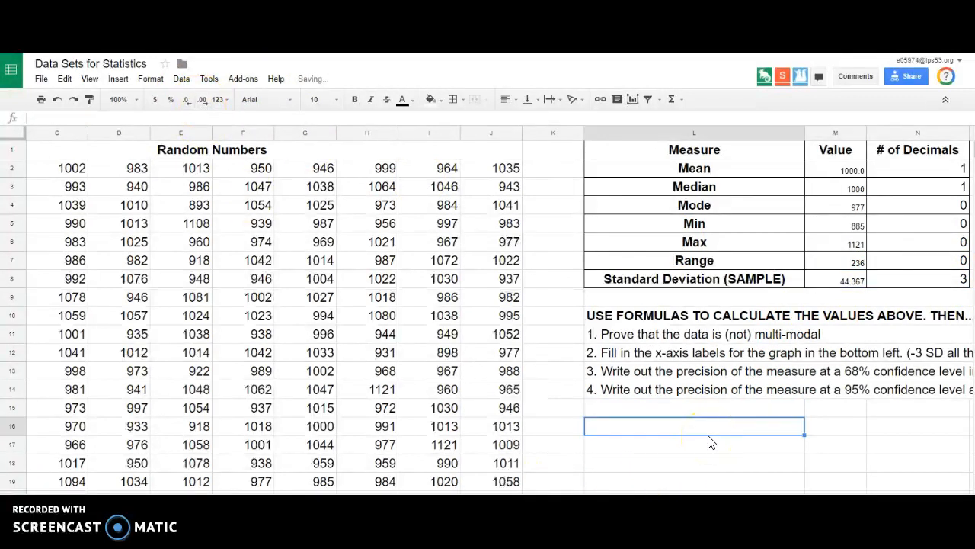
Show the Median value in M3 with one decimal place.
click(848, 191)
click(202, 103)
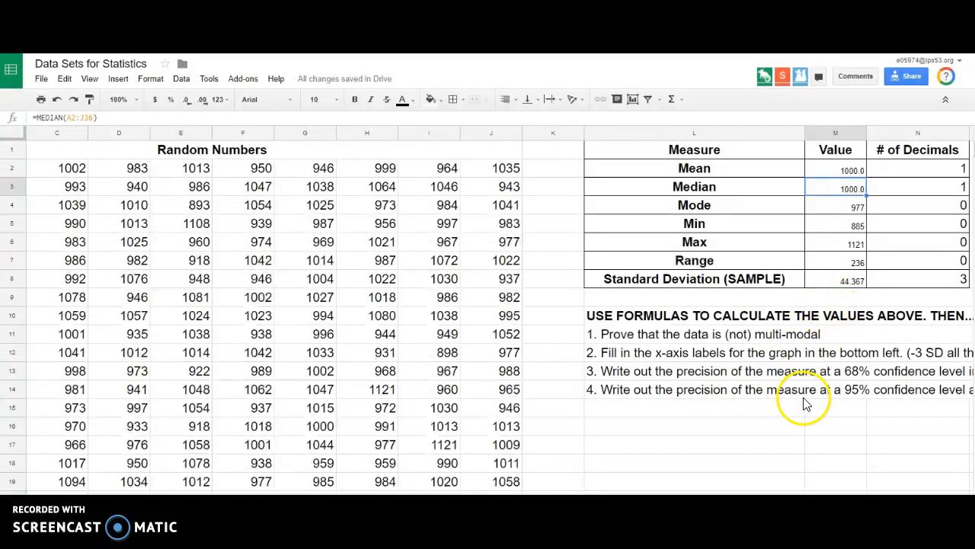
click(831, 282)
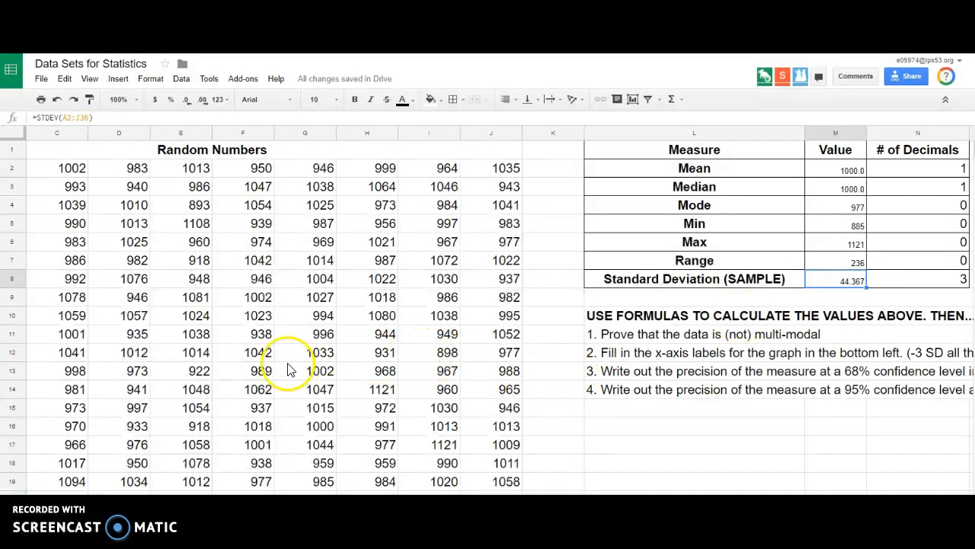
Try =AVERAGE(A2:J36) in the blue cell G43 above the AVG label and clear the cell again.
scroll(268, 365, down, 10)
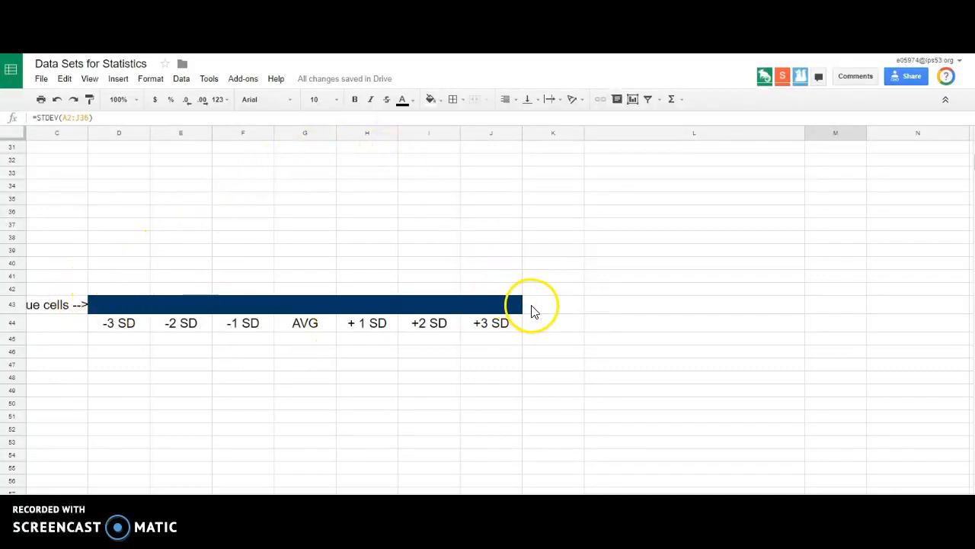
click(318, 304)
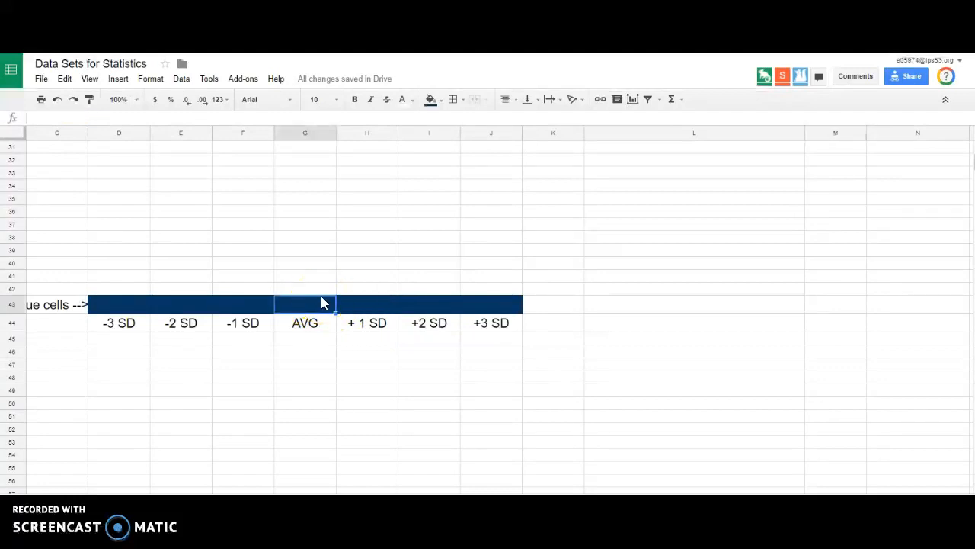
text(=)
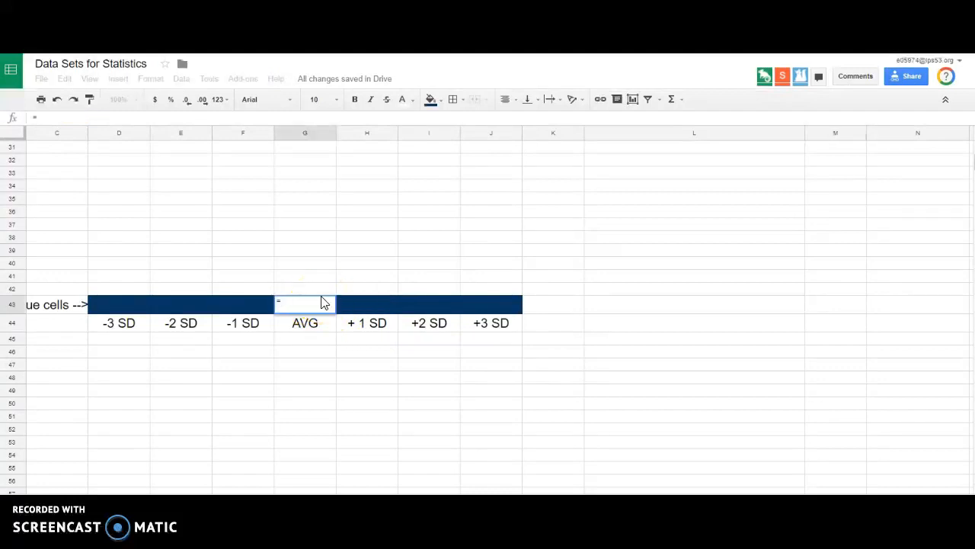
text(av)
key(BackSpace)
key(BackSpace)
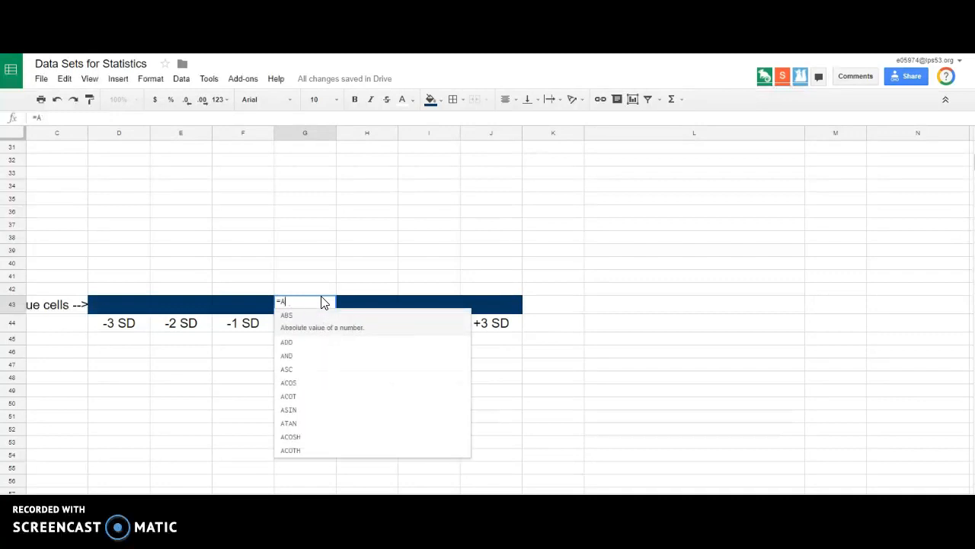
text(average)
key(Tab)
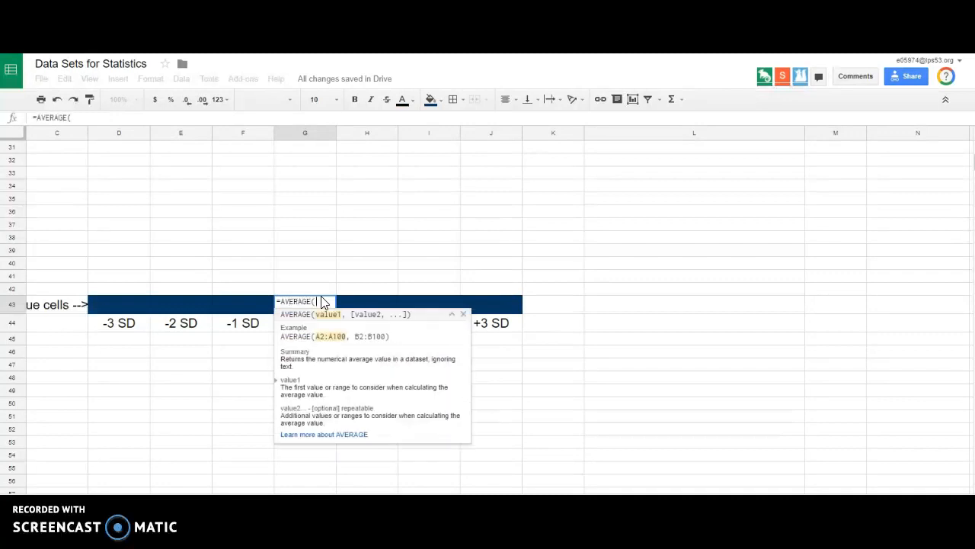
text(A2:J36))
key(Return)
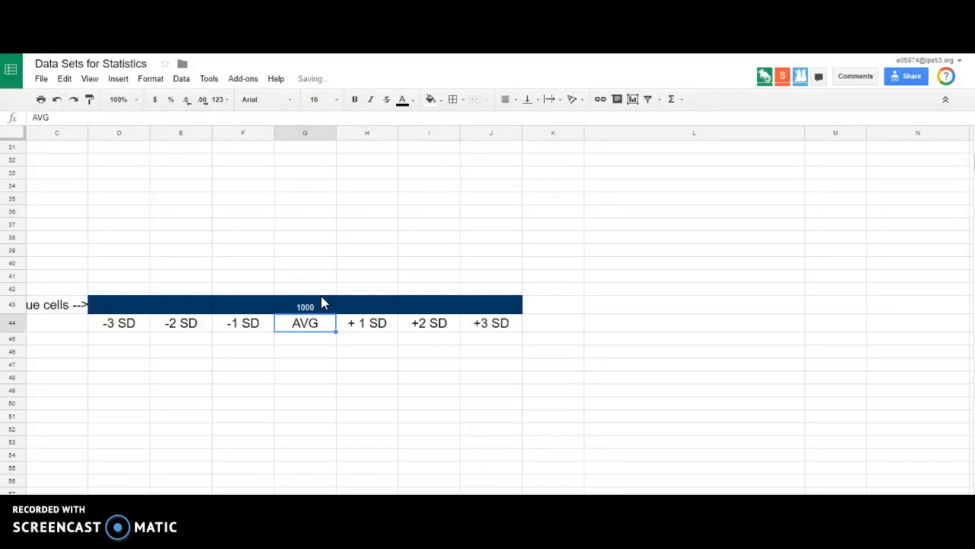
click(321, 297)
key(Delete)
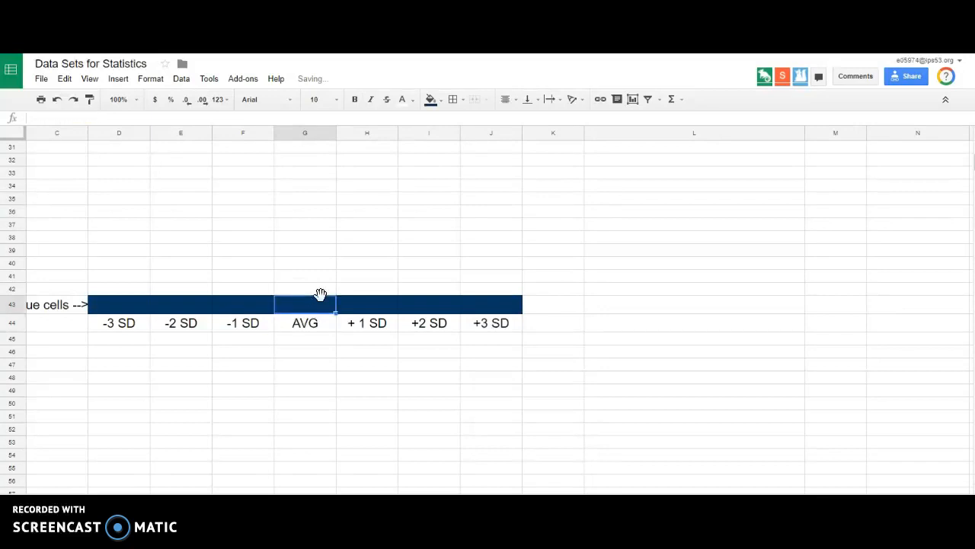
Fill the blue AVG cell G43 with a reference to the Mean value, =M2.
text(=)
scroll(746, 339, up, 10)
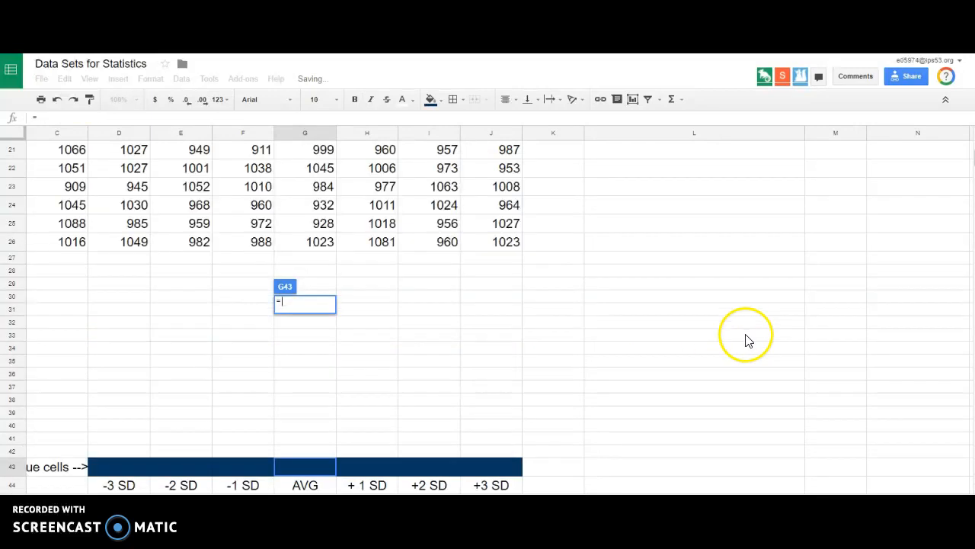
click(852, 170)
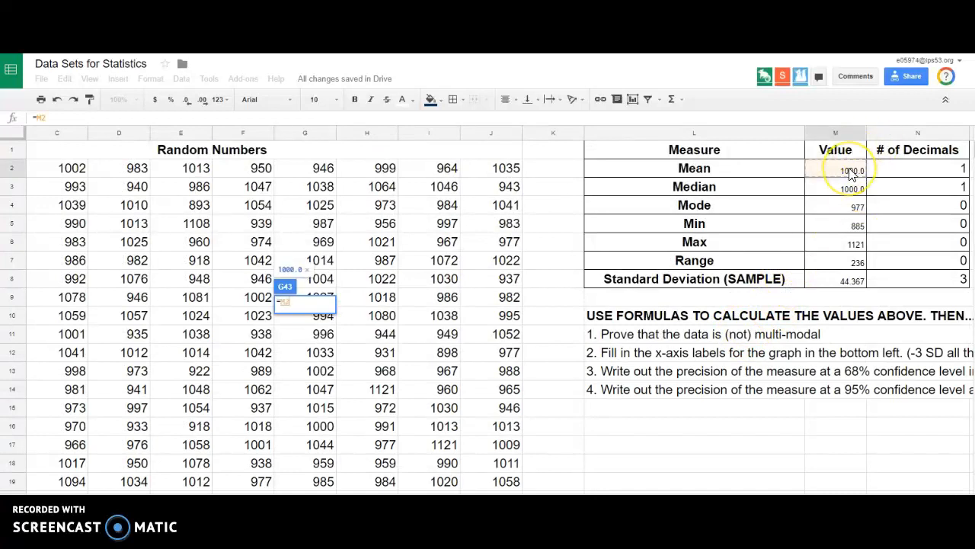
key(Return)
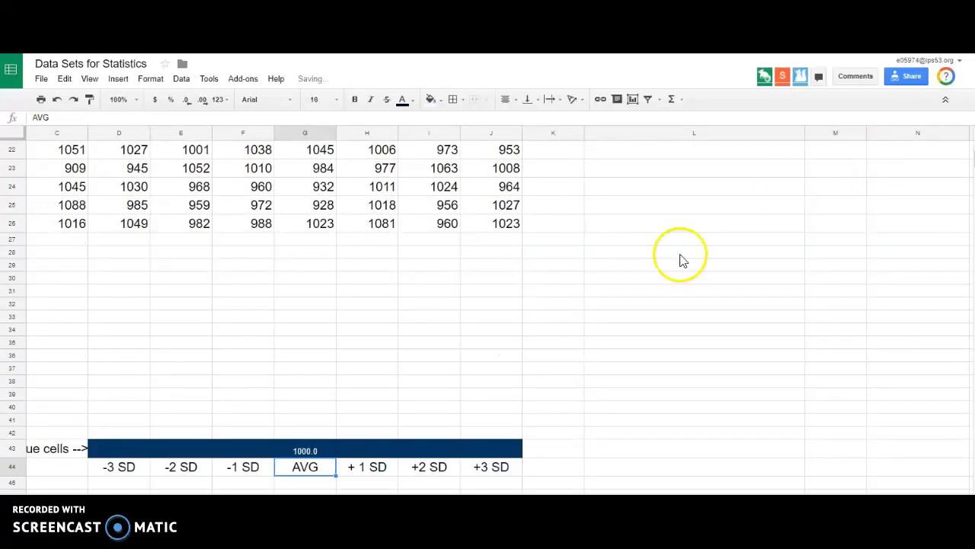
click(324, 451)
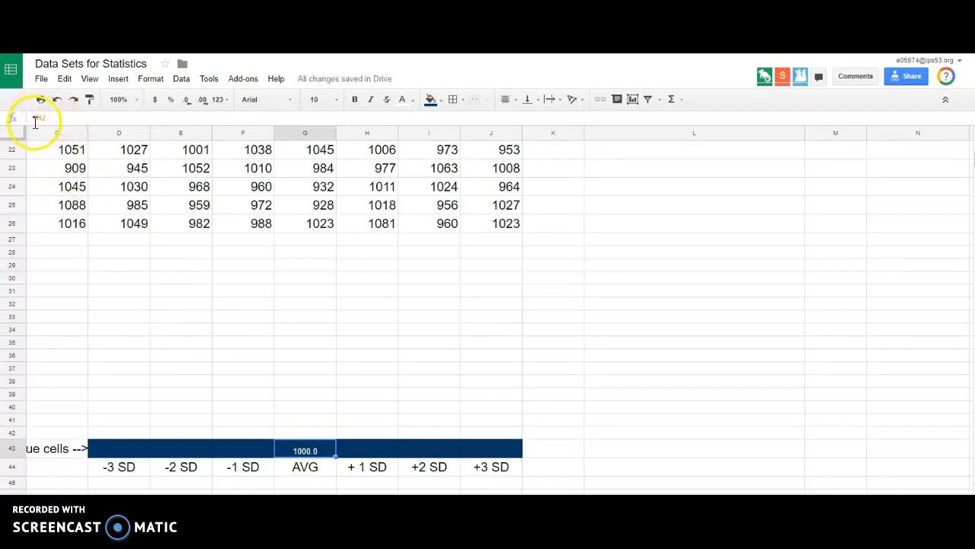
Calculate the +1 SD label in H43 by adding the standard deviation to the average with =G43+M8.
click(369, 454)
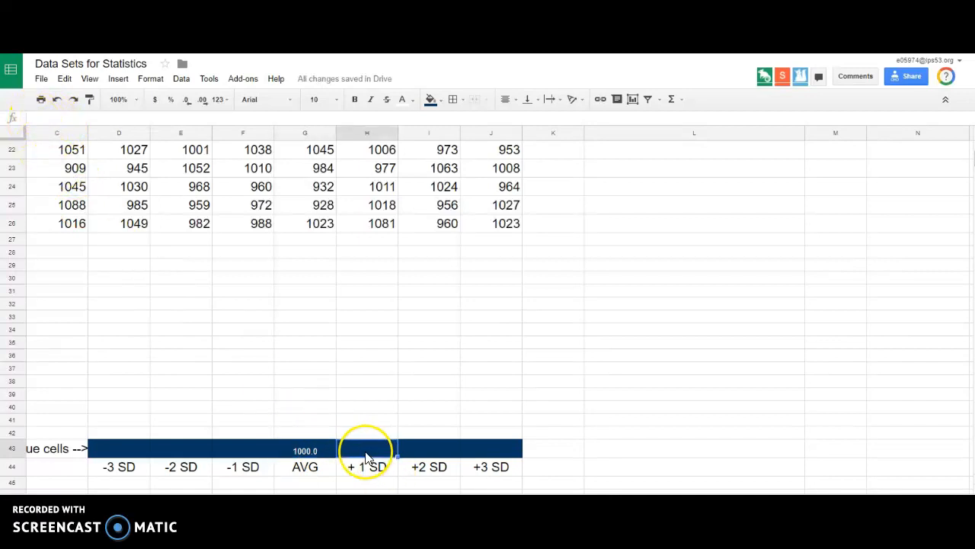
text(=)
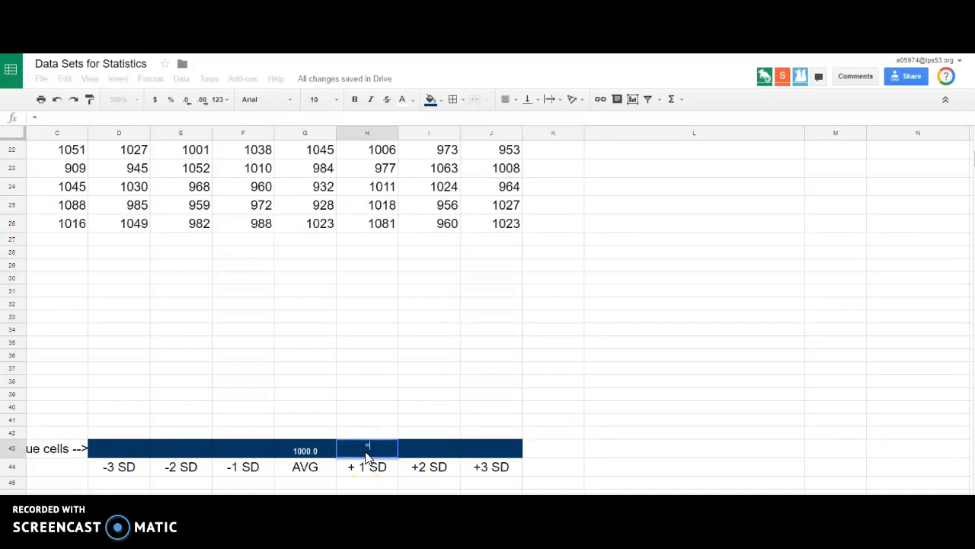
click(313, 456)
click(313, 456)
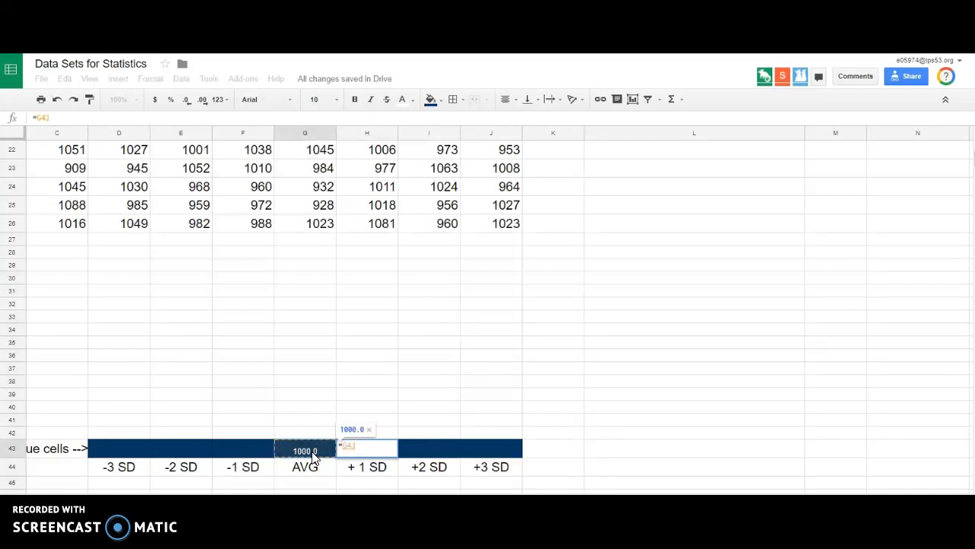
text(+)
scroll(838, 394, up, 5)
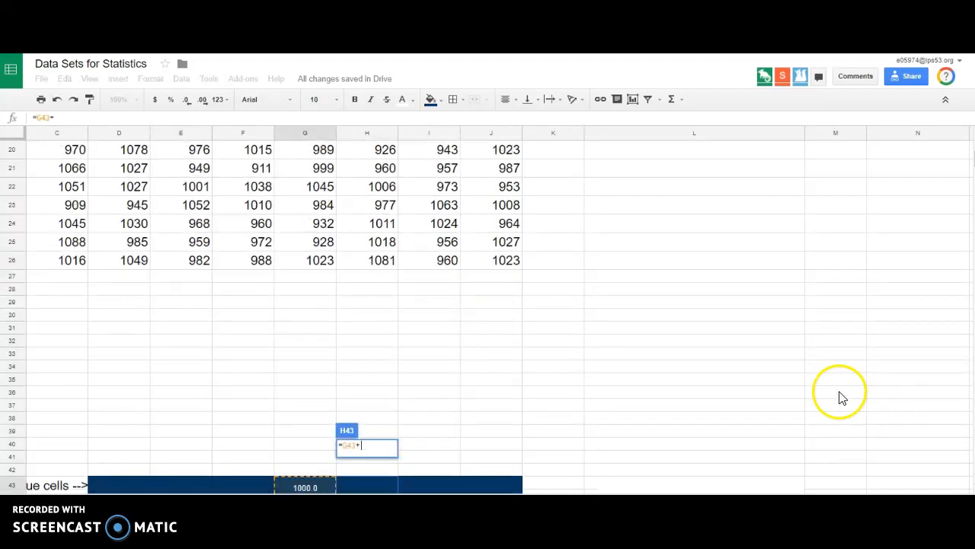
scroll(829, 384, up, 1)
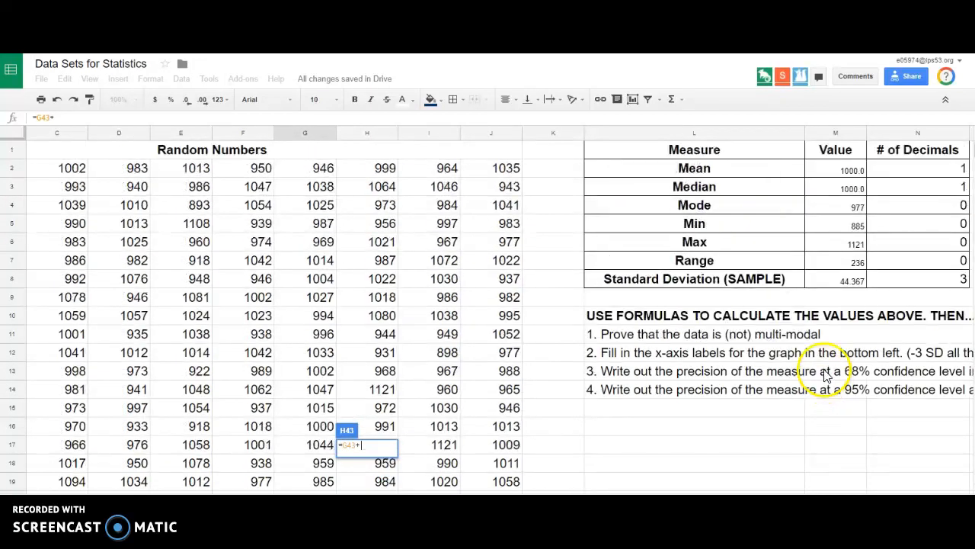
click(853, 282)
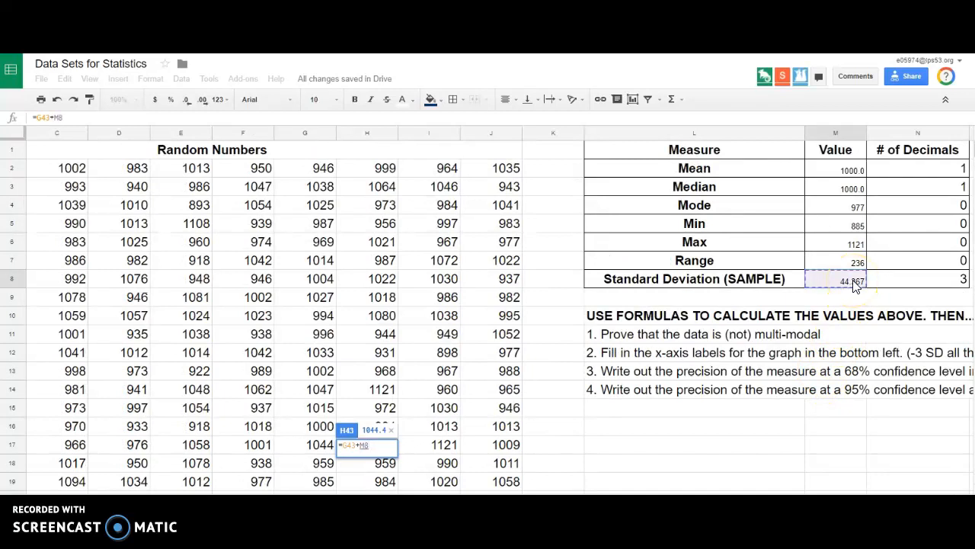
key(Return)
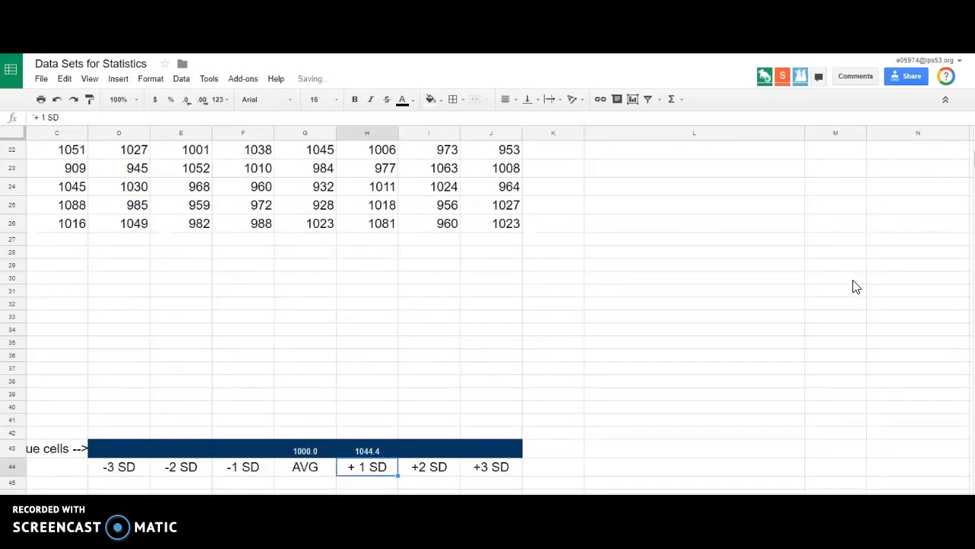
Fill the +1 SD formula from H43 across the +2 SD and +3 SD cells I43 and J43 and compare the results.
click(385, 450)
click(368, 455)
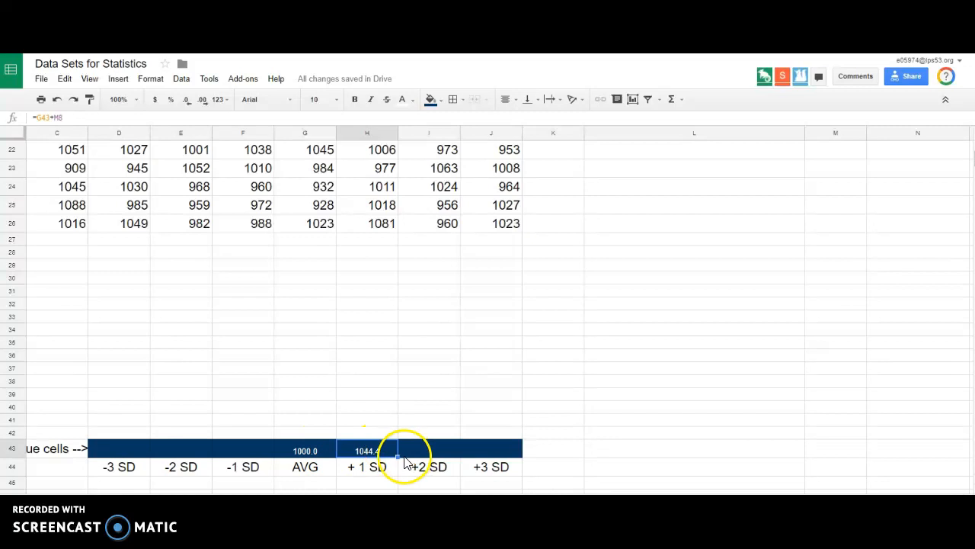
drag(423, 455, 495, 453)
click(429, 455)
click(372, 453)
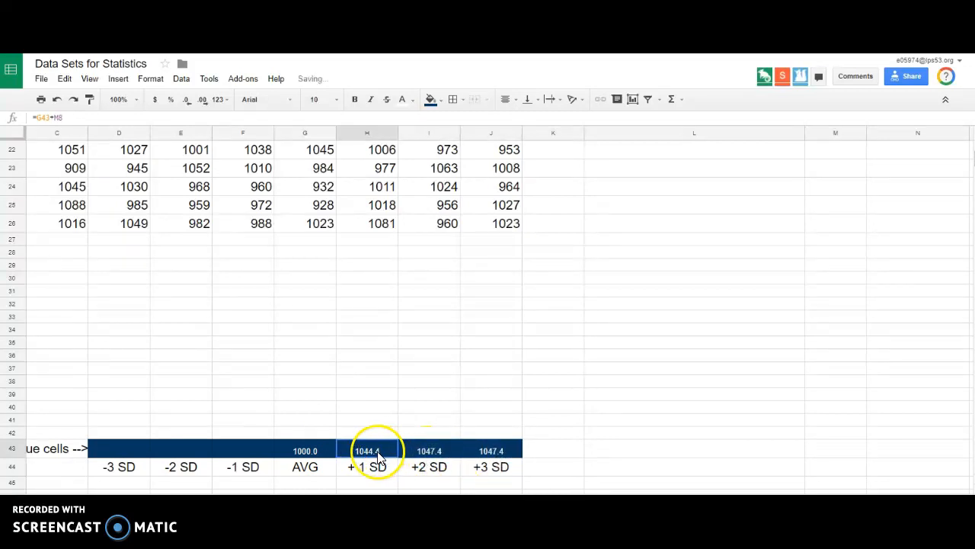
click(426, 455)
click(367, 452)
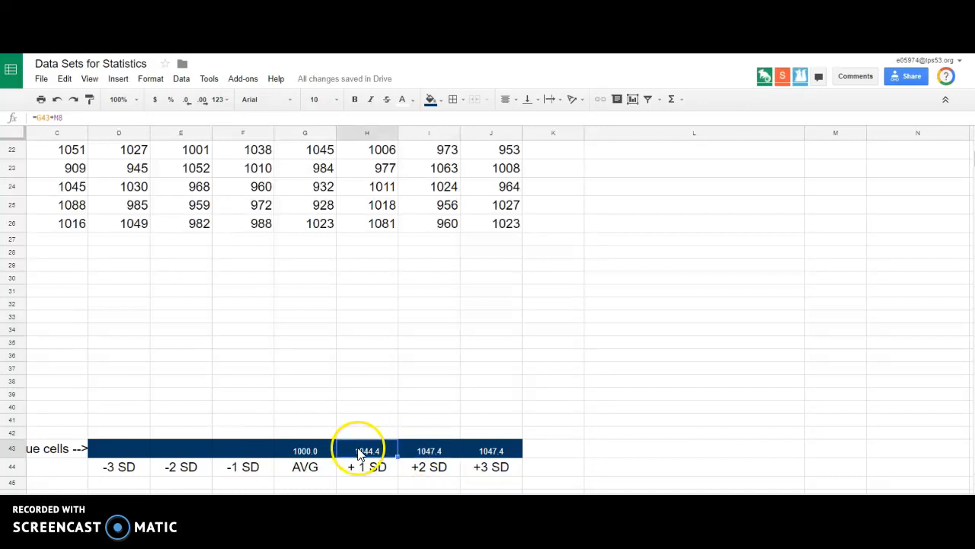
Check the +2 SD formula's references, make the standard deviation reference in H43 absolute with =G43+$M$8, and refill it across I43 and J43.
double_click(408, 450)
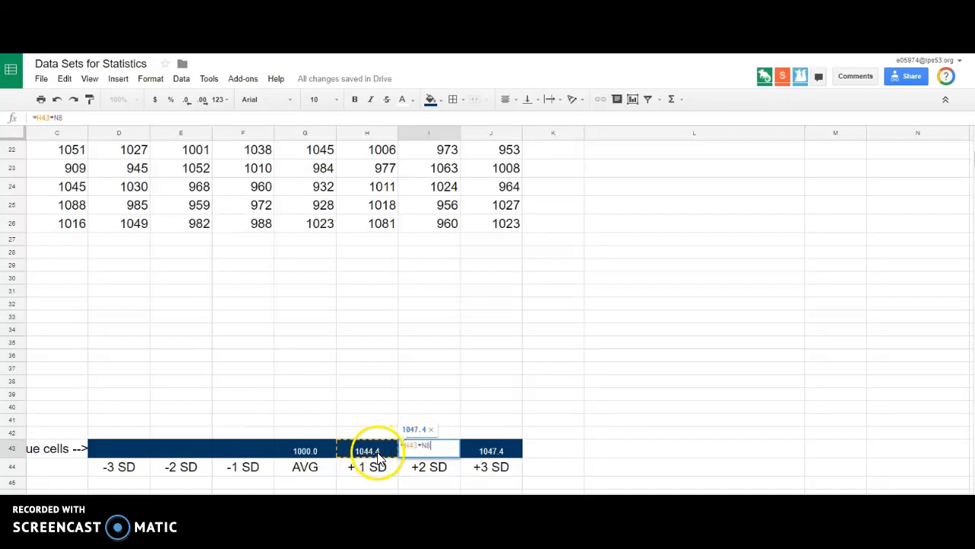
scroll(744, 387, up, 7)
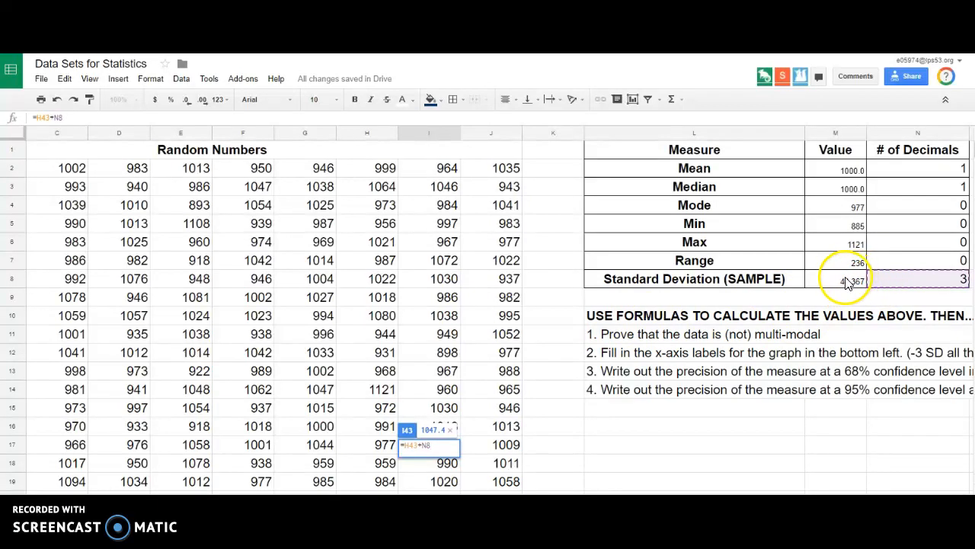
scroll(523, 366, down, 5)
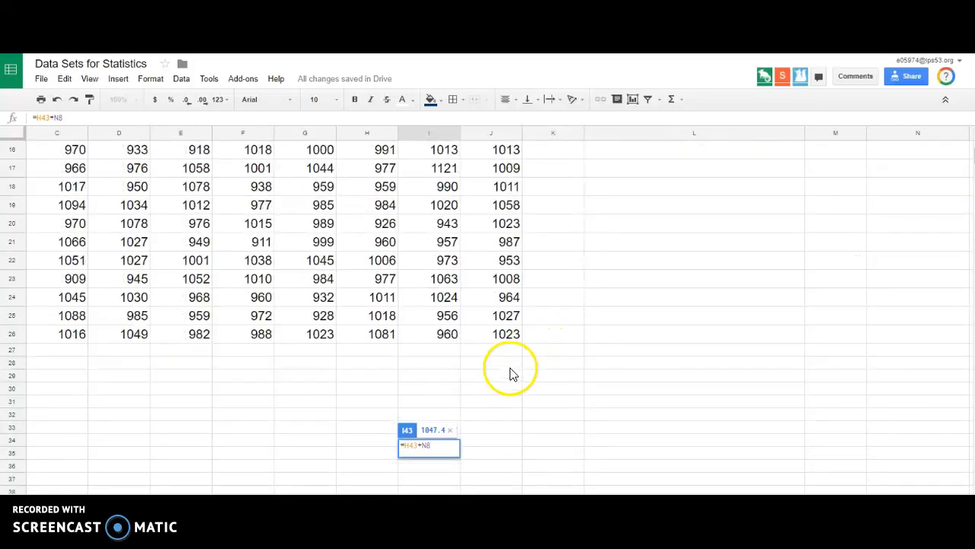
scroll(472, 392, down, 3)
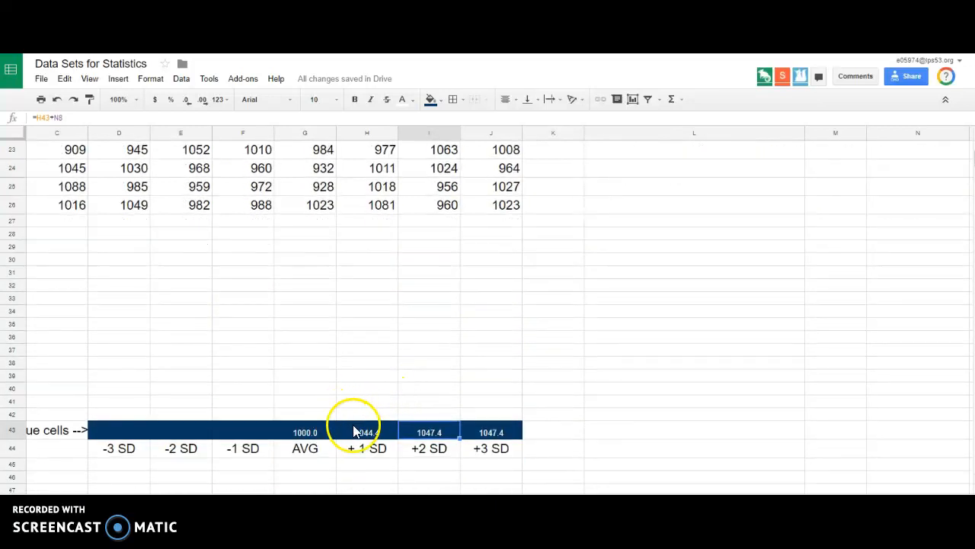
click(358, 431)
double_click(356, 431)
scroll(676, 374, up, 5)
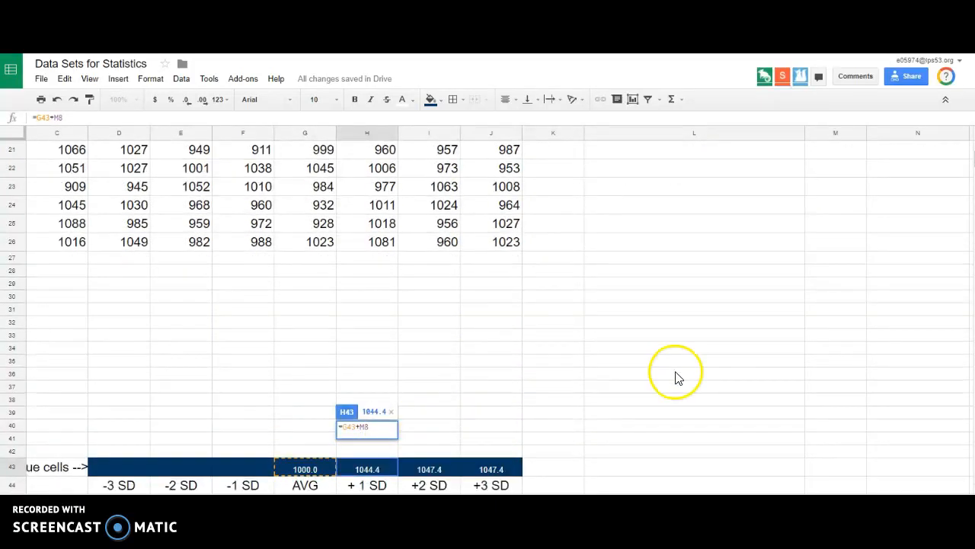
scroll(705, 369, up, 2)
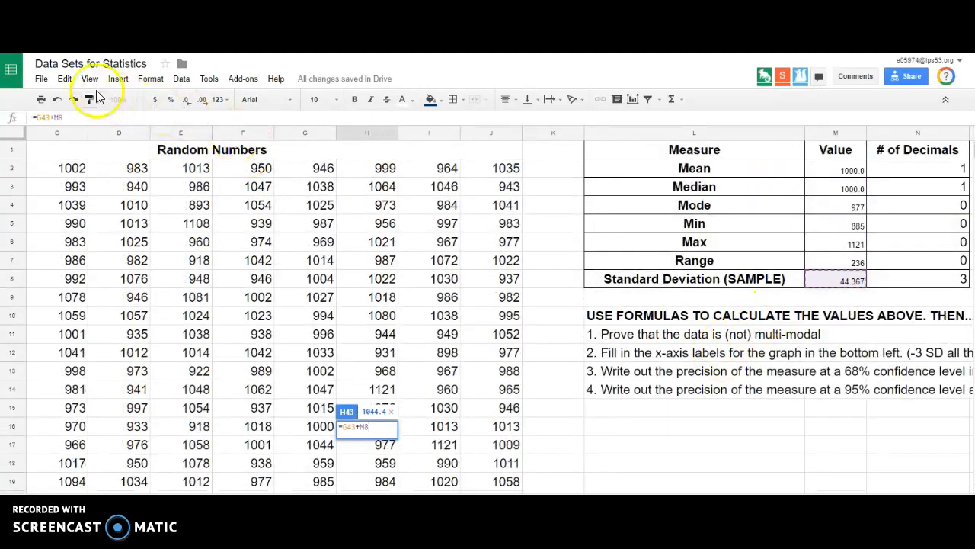
click(60, 117)
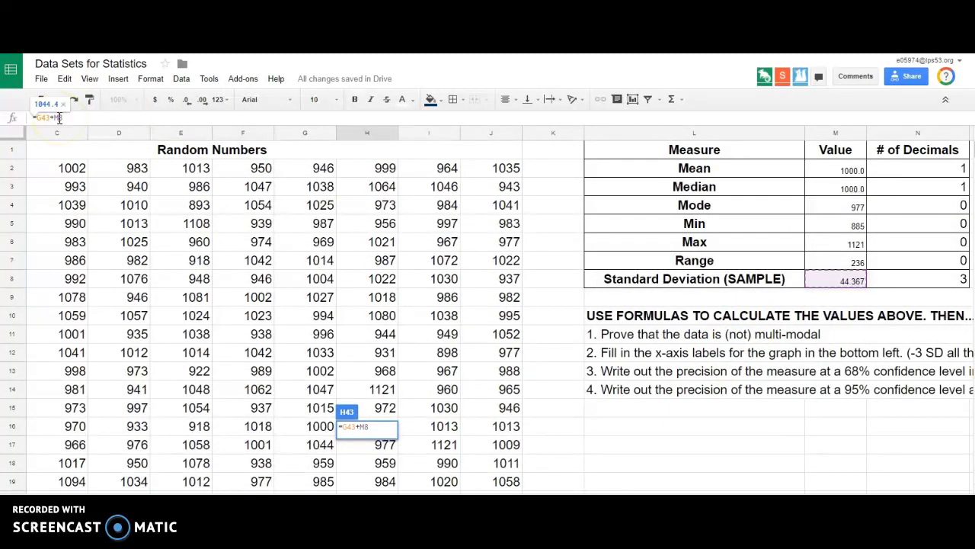
key(F4)
key(Return)
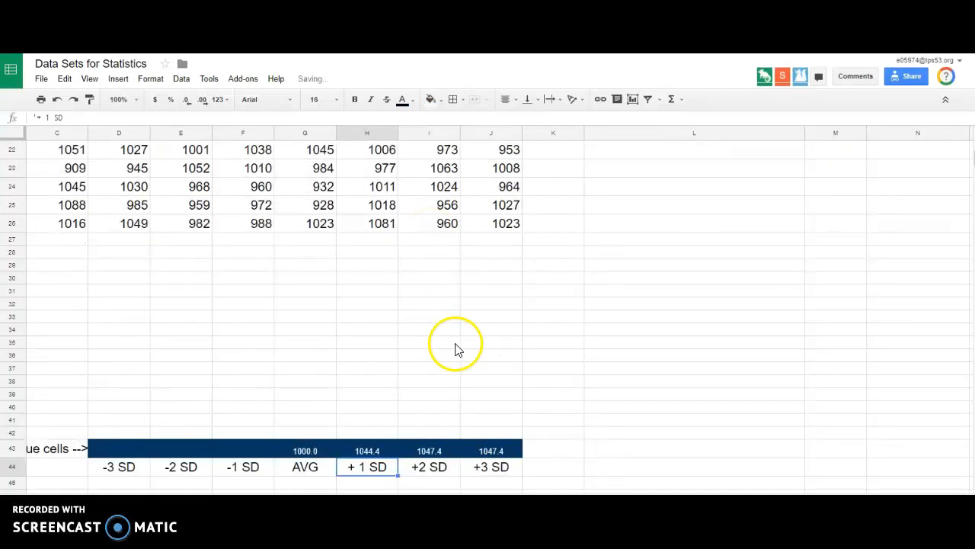
drag(397, 457, 526, 446)
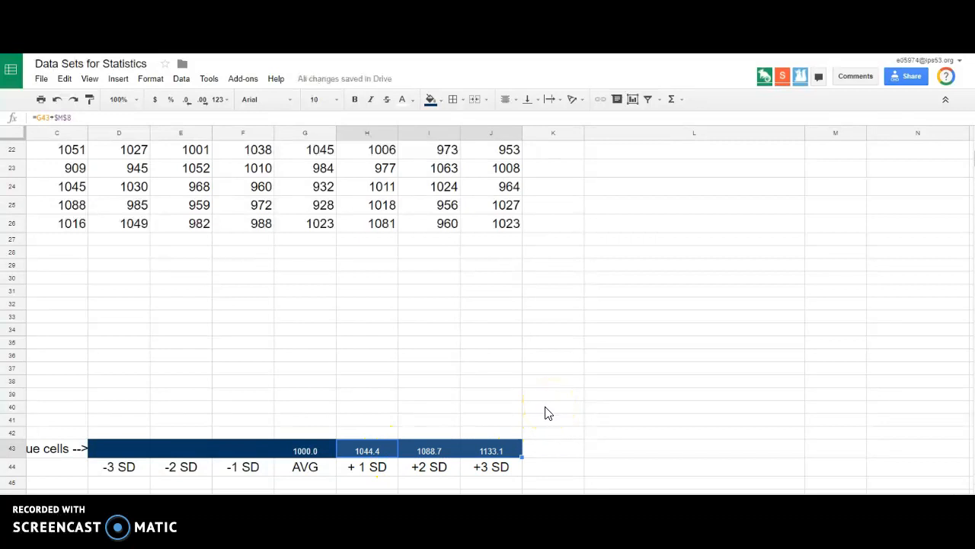
Calculate the -1 SD label in F43 by subtracting the absolutely referenced standard deviation from the average with =G43-$M$8.
click(248, 454)
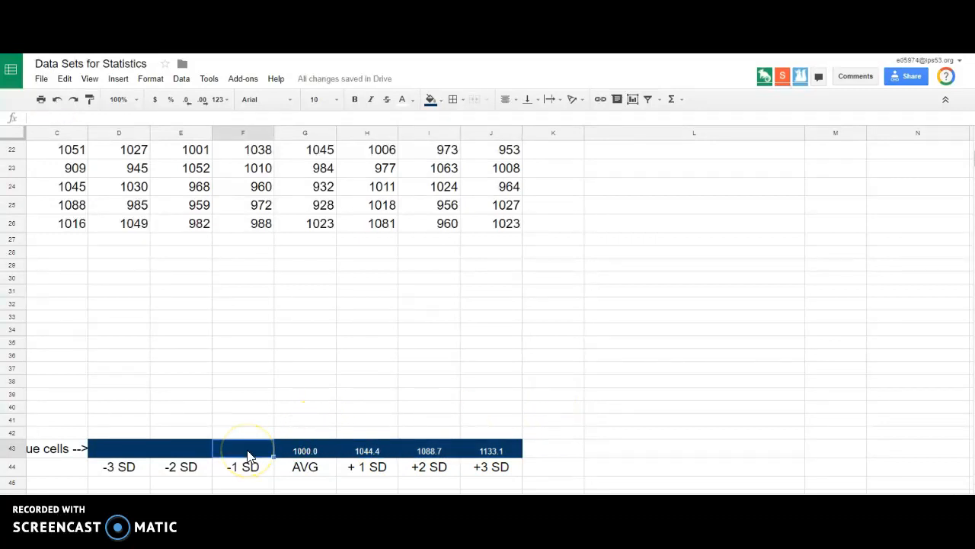
text(=)
click(301, 457)
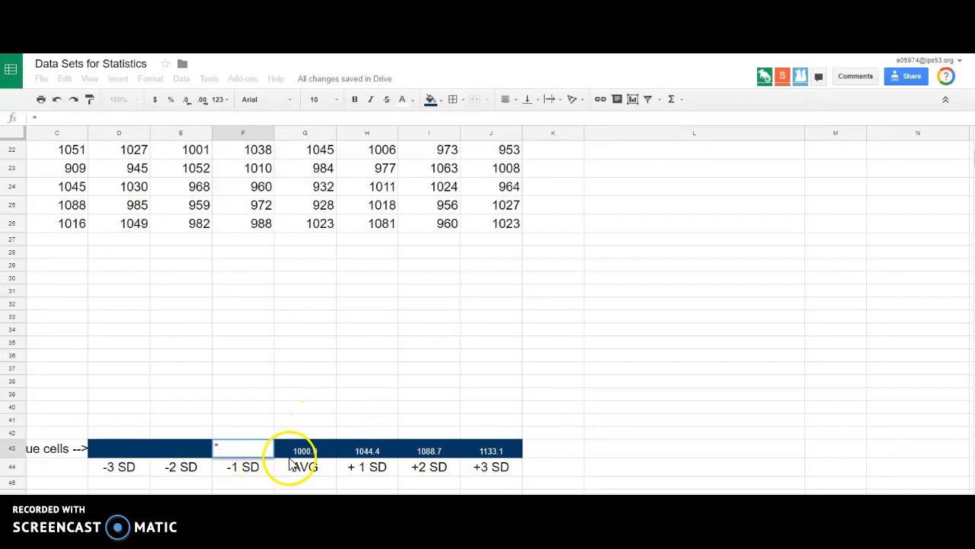
text(-)
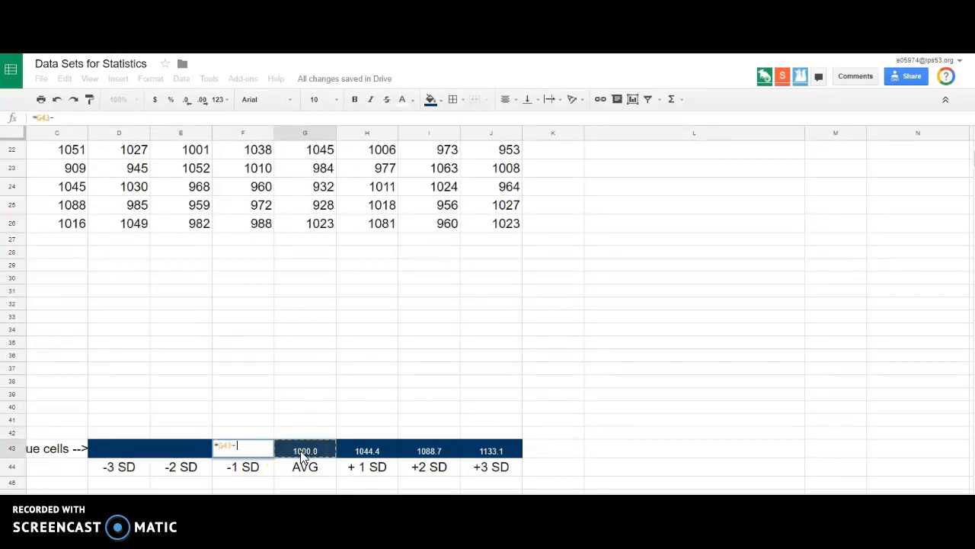
scroll(838, 347, up, 8)
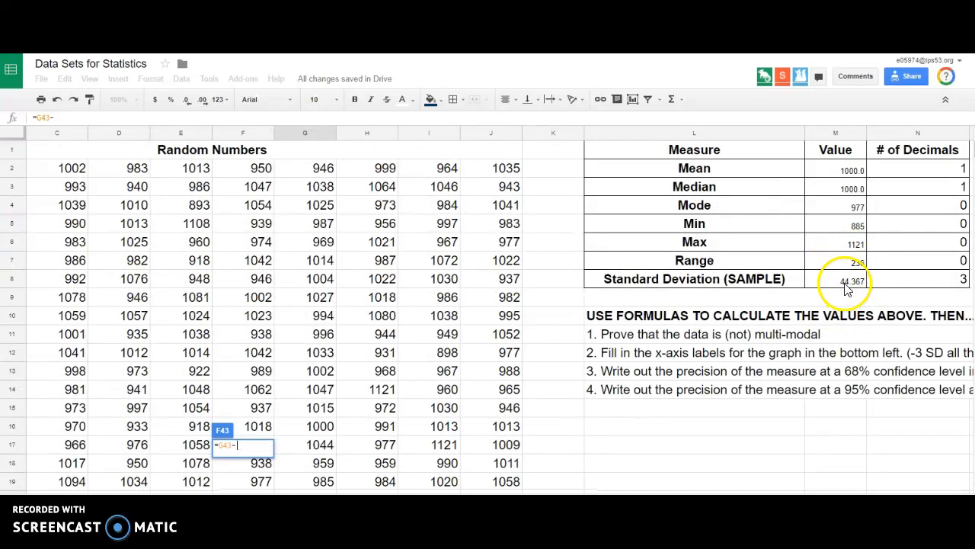
click(846, 284)
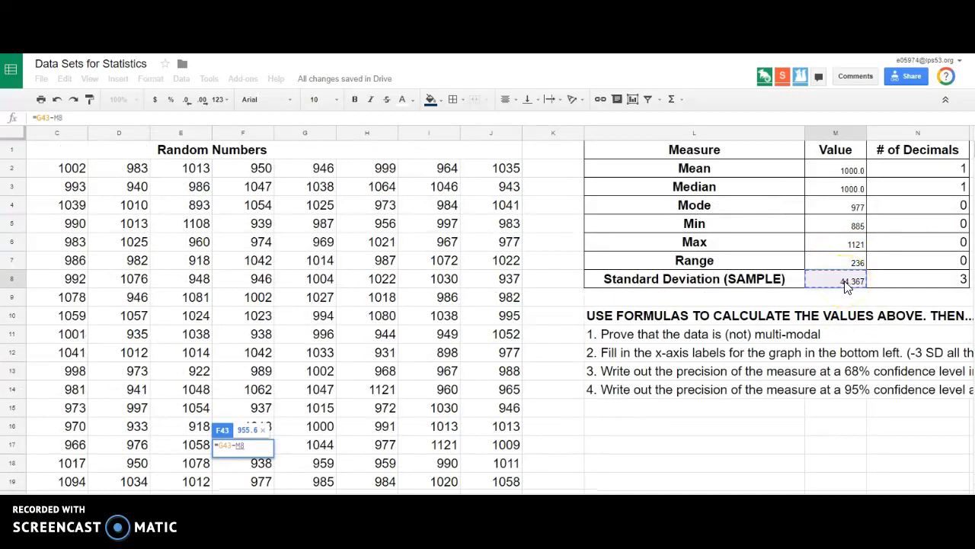
key(F4)
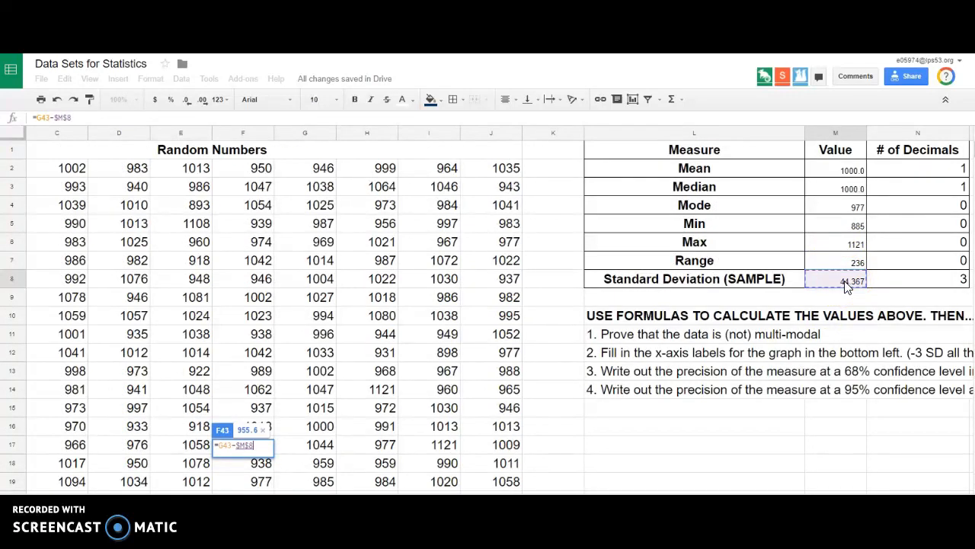
key(Return)
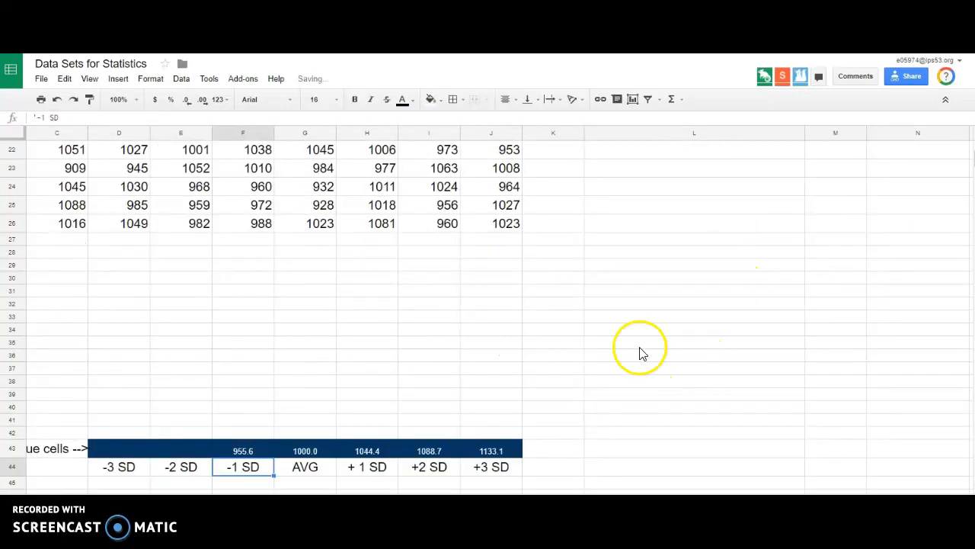
Fill the -1 SD formula from F43 across the -2 SD and -3 SD cells E43 and D43, and compare the -2 SD and +2 SD formulas.
scroll(638, 350, down, 2)
click(242, 412)
drag(272, 420, 133, 418)
click(169, 461)
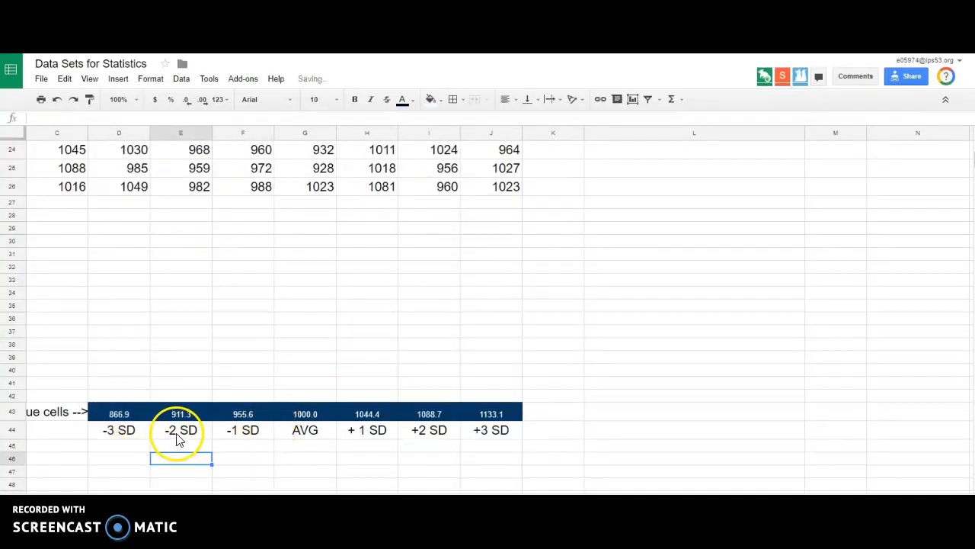
click(181, 418)
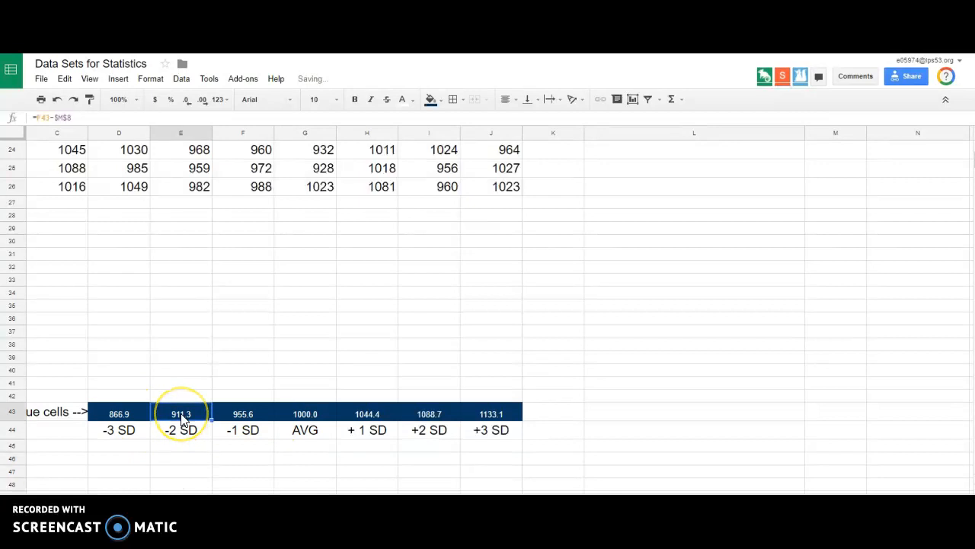
click(436, 416)
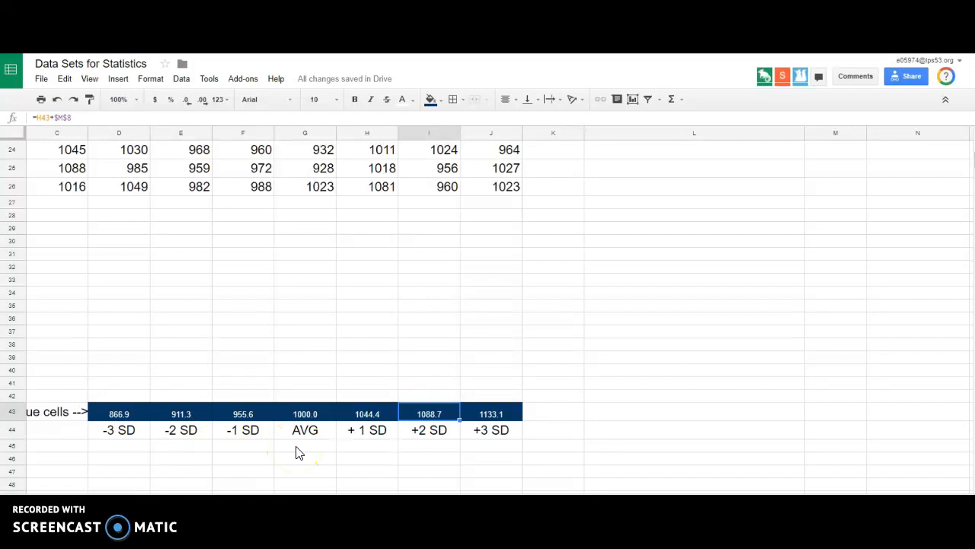
scroll(298, 452, up, 10)
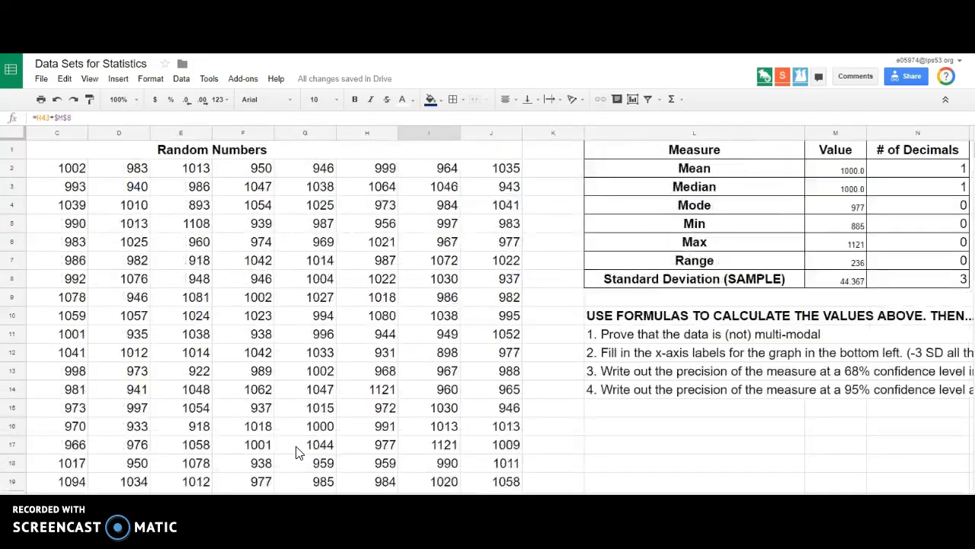